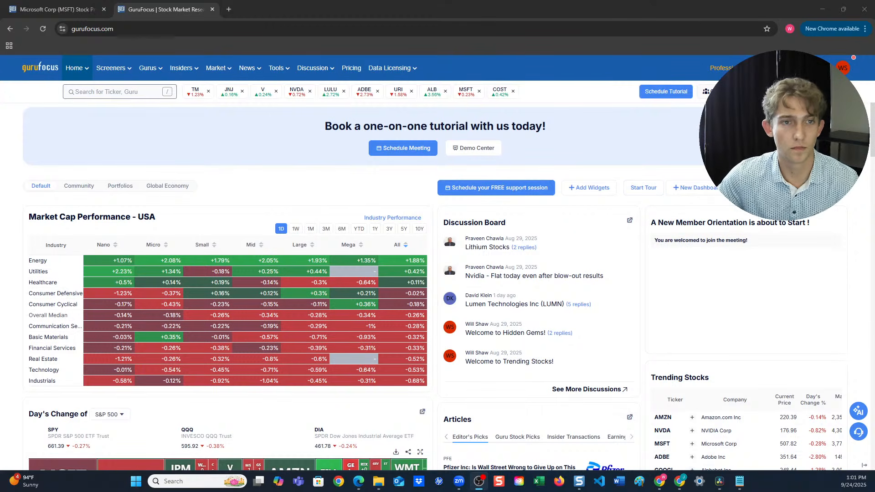
Open the stock screener and look over its Fundamental filters and the list of USA stocks
{"action": "left_click", "coordinate": [111, 68]}
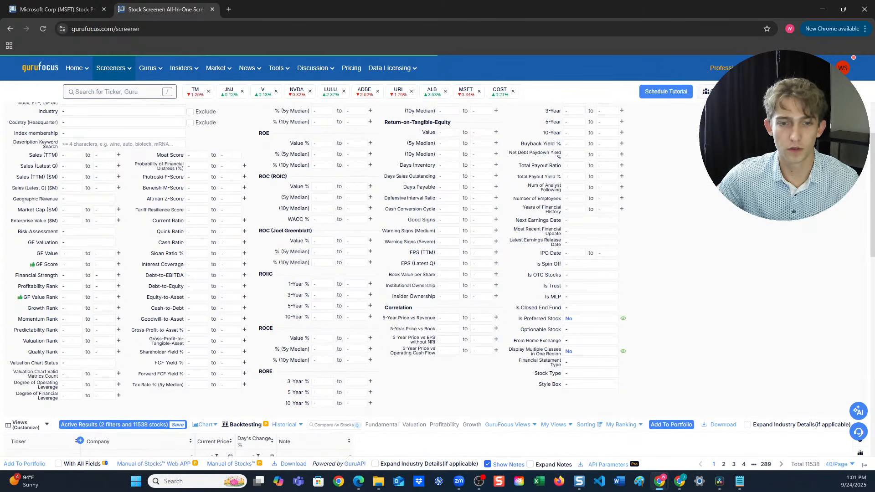
{"action": "scroll", "coordinate": [437, 274], "scroll_direction": "down", "scroll_amount": 4}
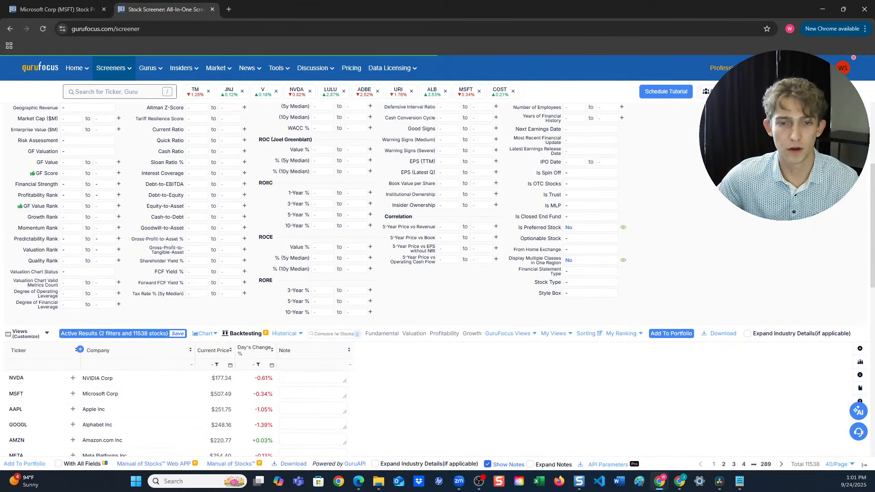
{"action": "scroll", "coordinate": [438, 274], "scroll_direction": "up", "scroll_amount": 4}
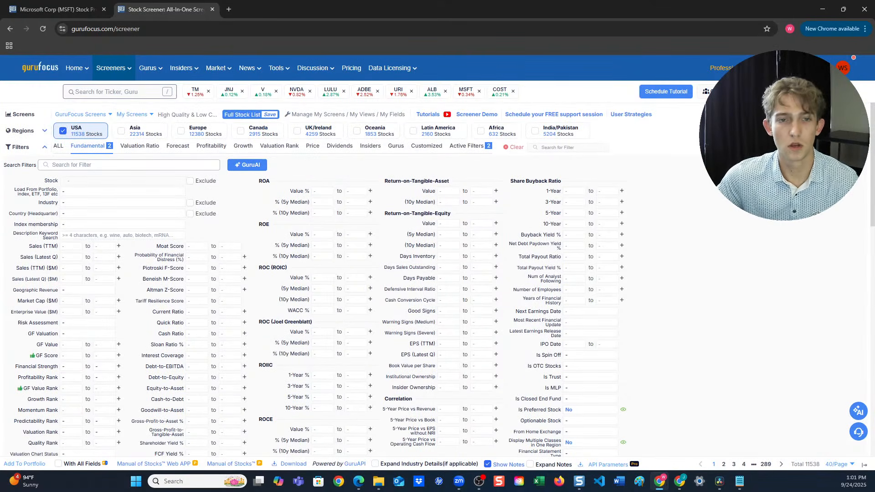
{"action": "scroll", "coordinate": [178, 303], "scroll_direction": "down", "scroll_amount": 7}
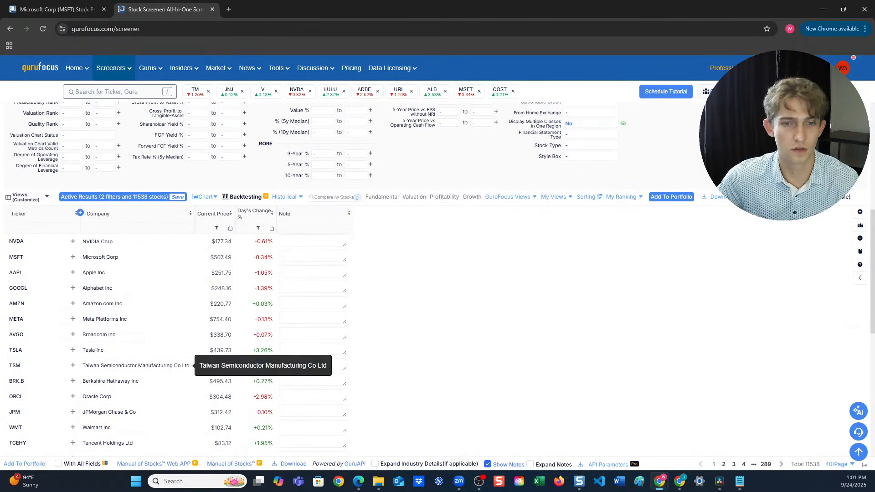
{"action": "scroll", "coordinate": [182, 364], "scroll_direction": "up", "scroll_amount": 2}
{"action": "scroll", "coordinate": [182, 319], "scroll_direction": "up", "scroll_amount": 5}
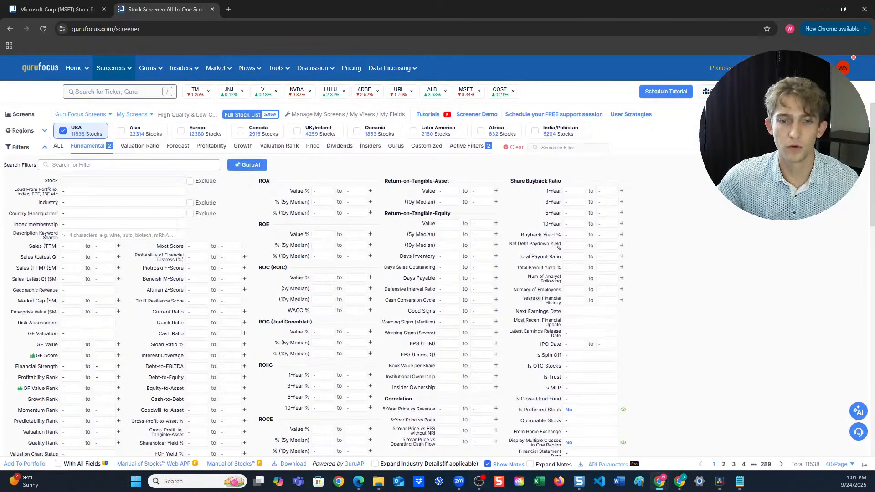
Examine the preset minimum values offered for the Altman Z-Score filter without choosing one
{"action": "left_click", "coordinate": [197, 290]}
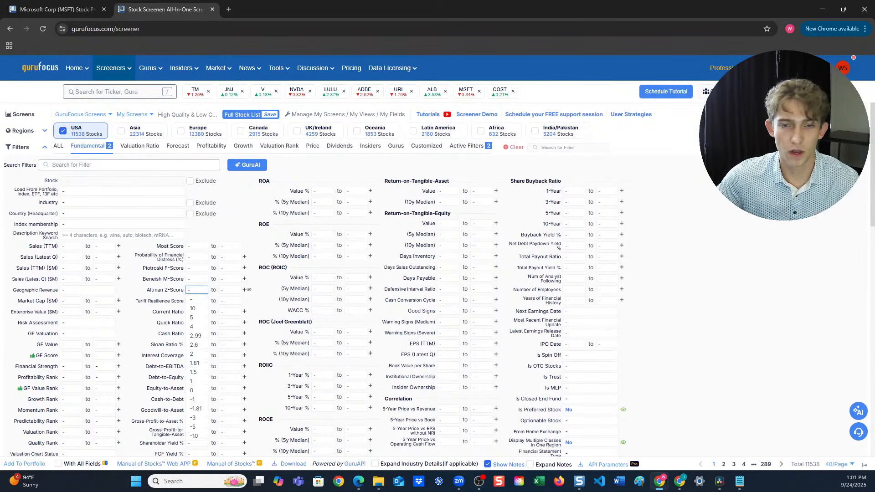
{"action": "scroll", "coordinate": [364, 282], "scroll_direction": "down", "scroll_amount": 2}
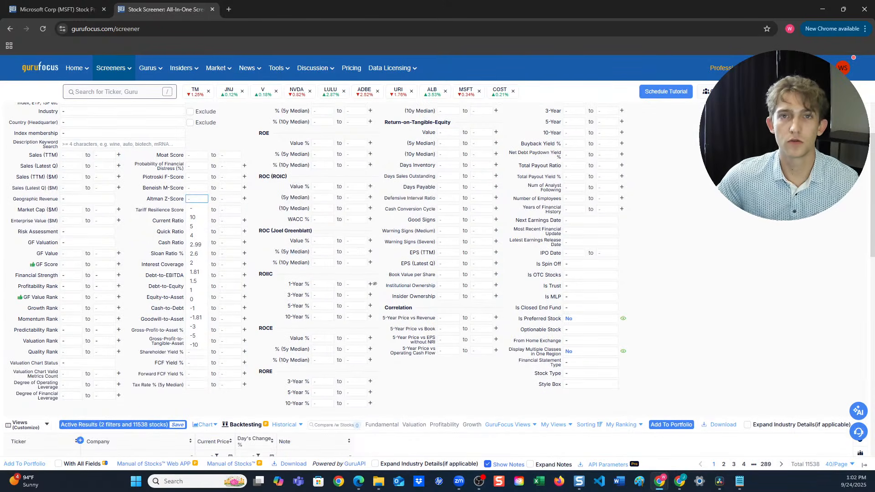
{"action": "scroll", "coordinate": [364, 283], "scroll_direction": "down", "scroll_amount": 2}
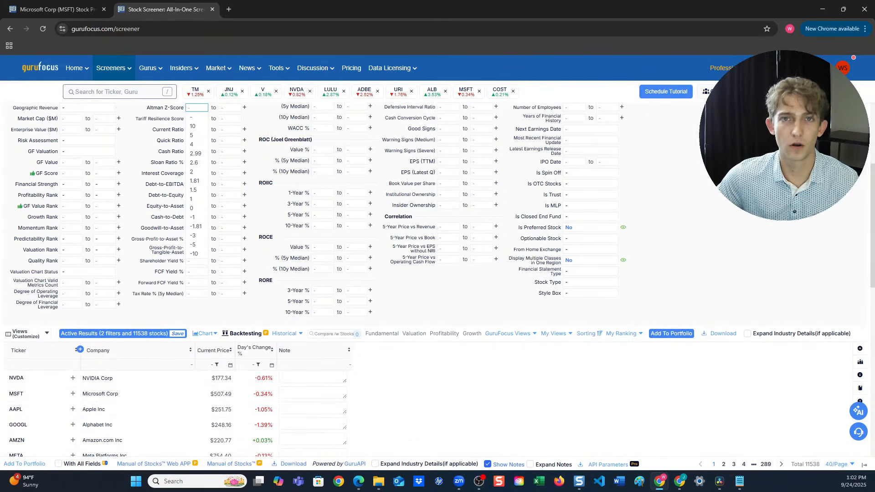
{"action": "scroll", "coordinate": [409, 364], "scroll_direction": "up", "scroll_amount": 3}
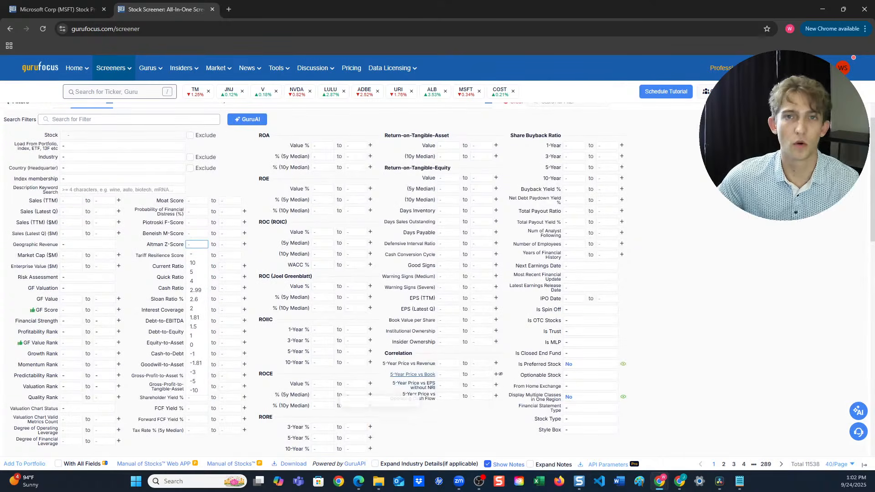
{"action": "scroll", "coordinate": [409, 364], "scroll_direction": "up", "scroll_amount": 1}
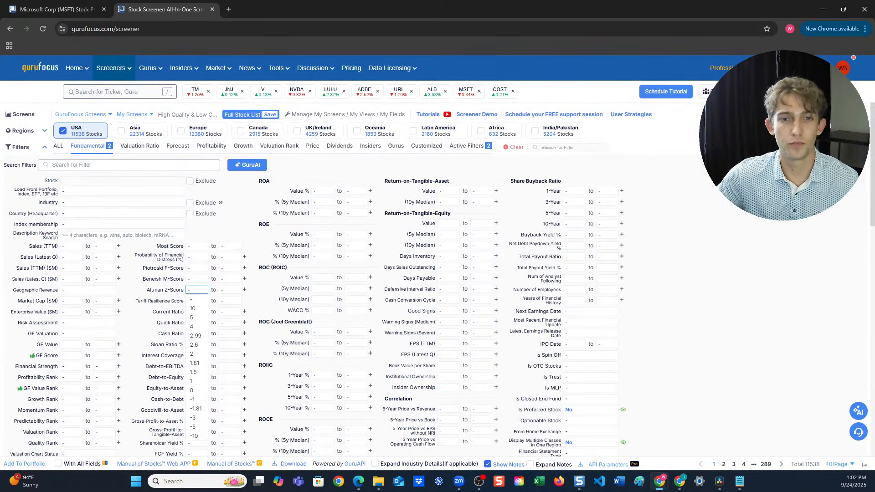
{"action": "double_click", "coordinate": [220, 213]}
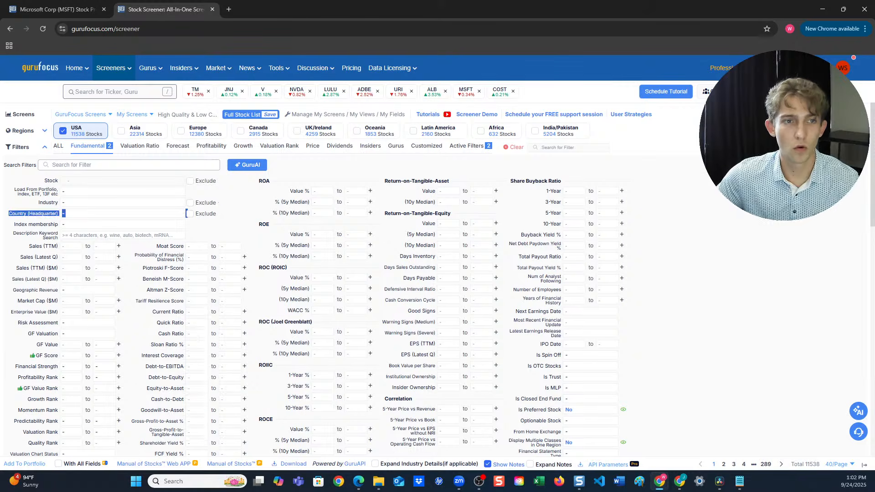
Load the GuruFocus screen "High Quality Low Capex w ROE ROC min" and review its valuation, forecast, profitability, growth and active filters
{"action": "mouse_move", "coordinate": [113, 69]}
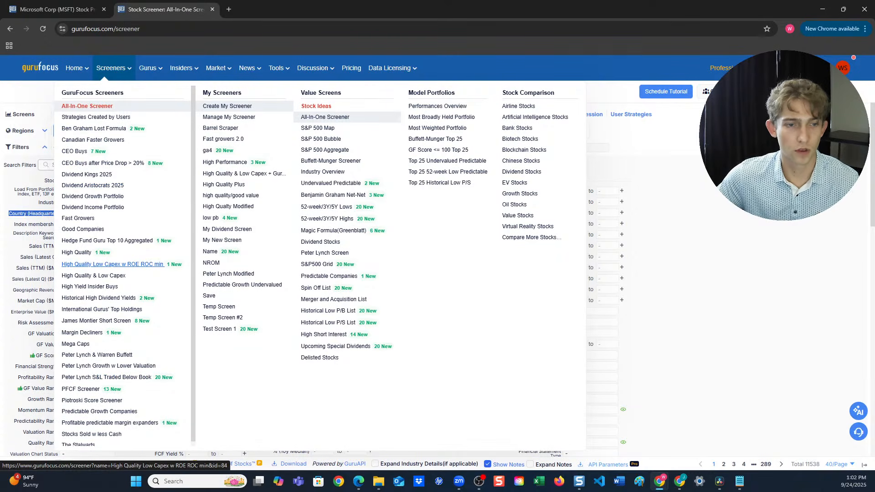
{"action": "left_click", "coordinate": [112, 265]}
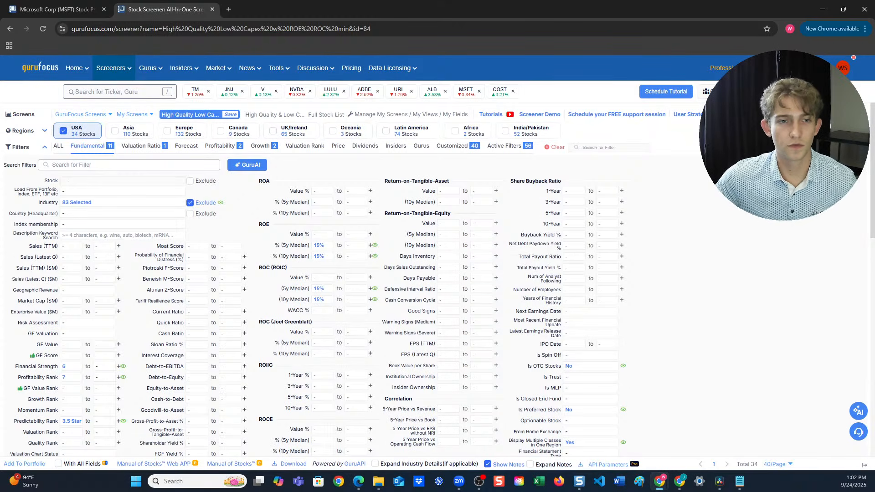
{"action": "left_click", "coordinate": [141, 145]}
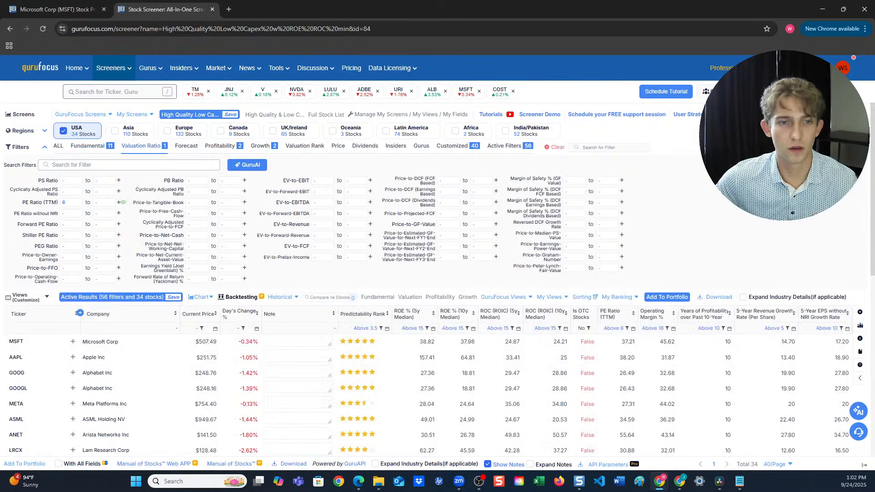
{"action": "left_click", "coordinate": [186, 146]}
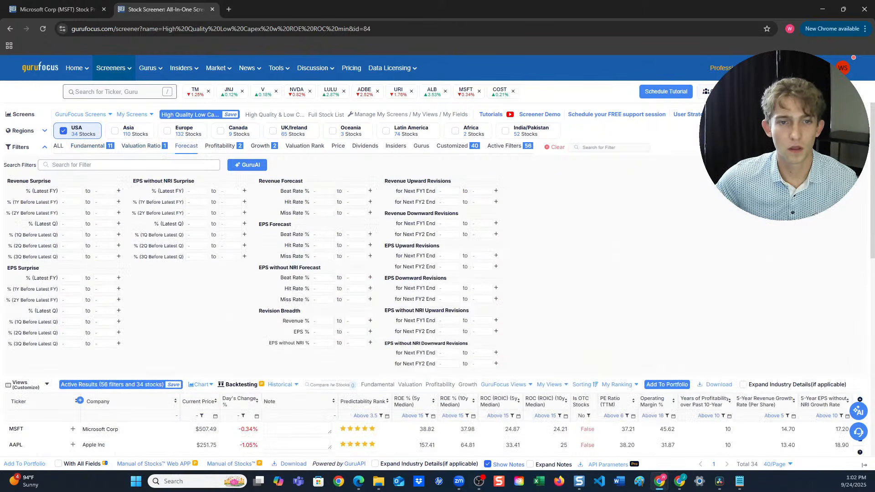
{"action": "left_click", "coordinate": [220, 146]}
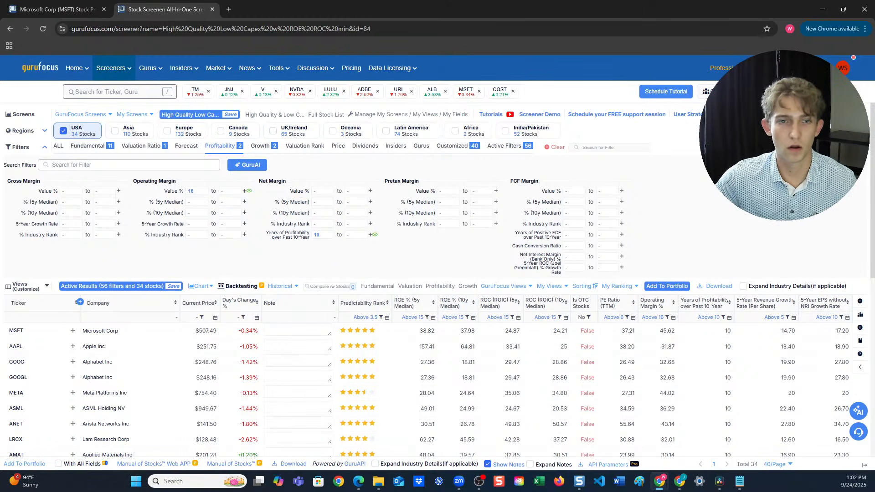
{"action": "left_click", "coordinate": [260, 146]}
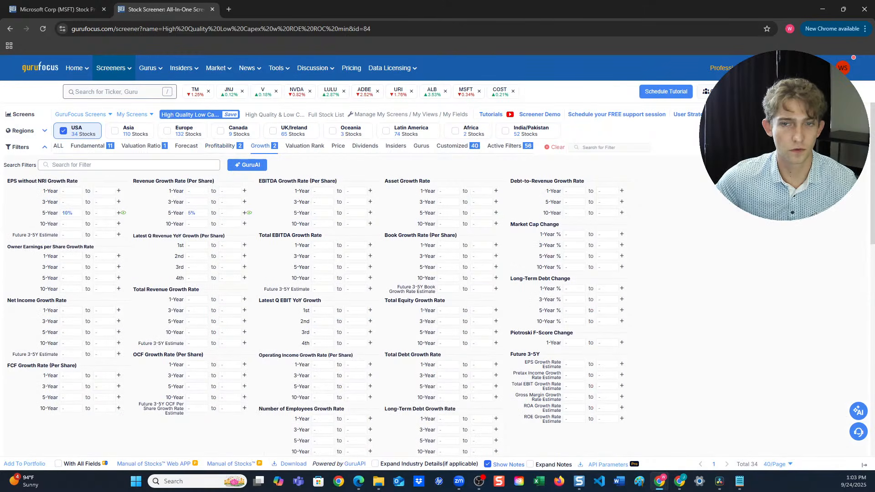
{"action": "left_click", "coordinate": [504, 146]}
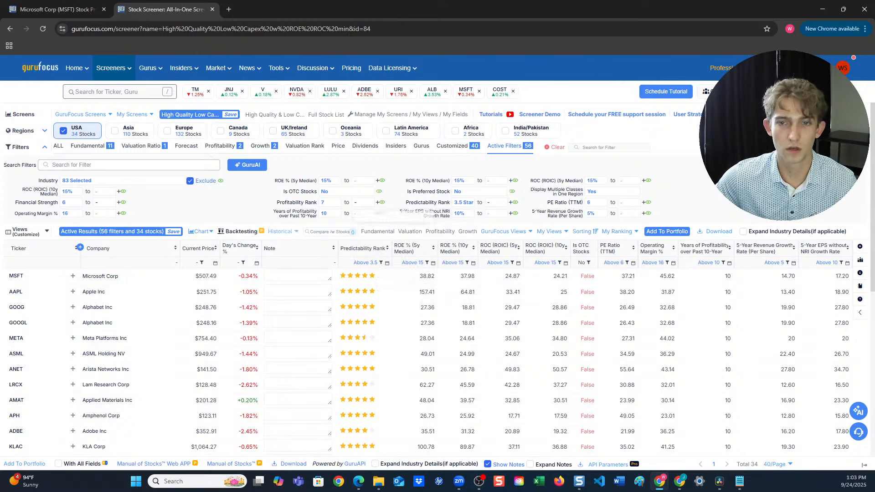
Examine the loaded screen's Fundamental filters and matching stocks, and bring its active filters back into view
{"action": "left_click", "coordinate": [88, 146]}
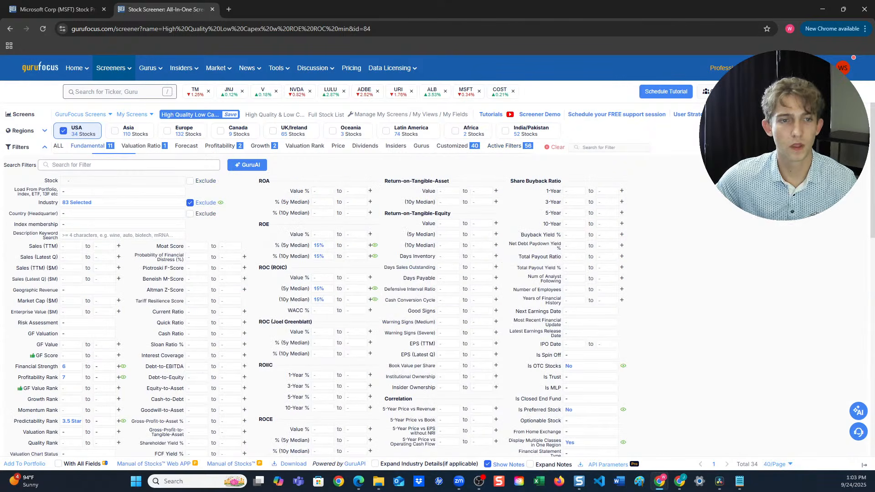
{"action": "scroll", "coordinate": [292, 245], "scroll_direction": "down", "scroll_amount": 8}
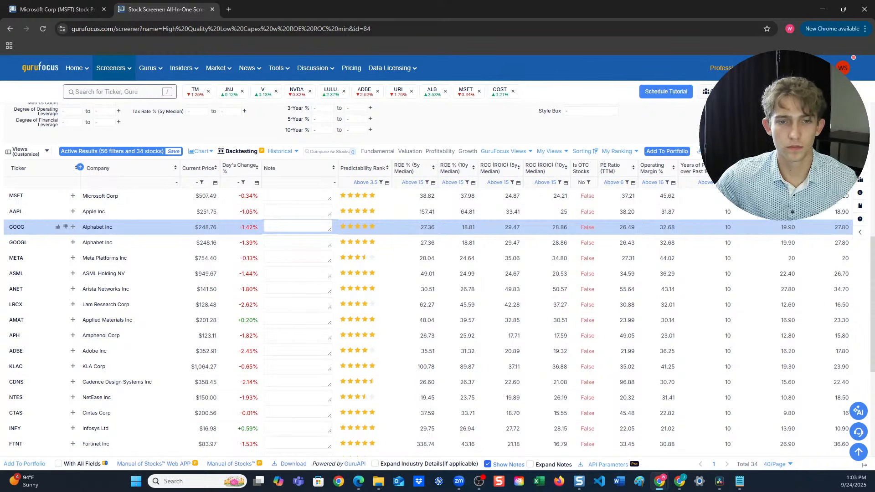
{"action": "scroll", "coordinate": [292, 299], "scroll_direction": "up", "scroll_amount": 1}
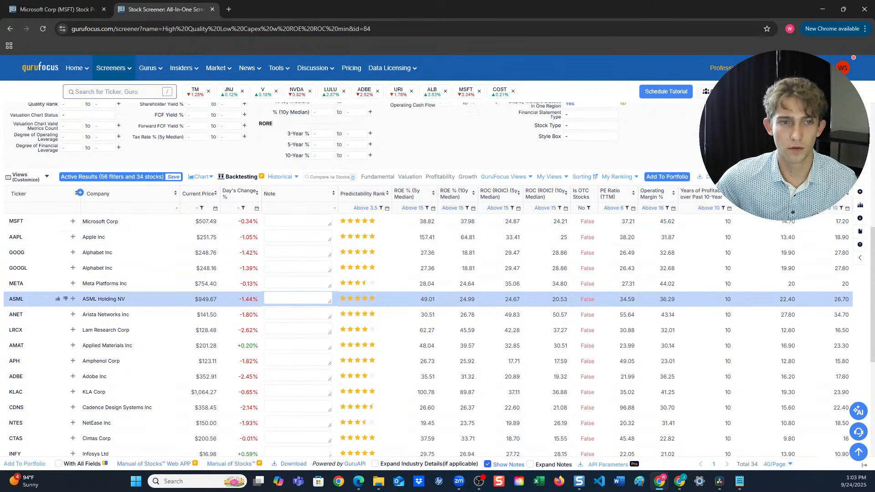
{"action": "scroll", "coordinate": [291, 298], "scroll_direction": "up", "scroll_amount": 2}
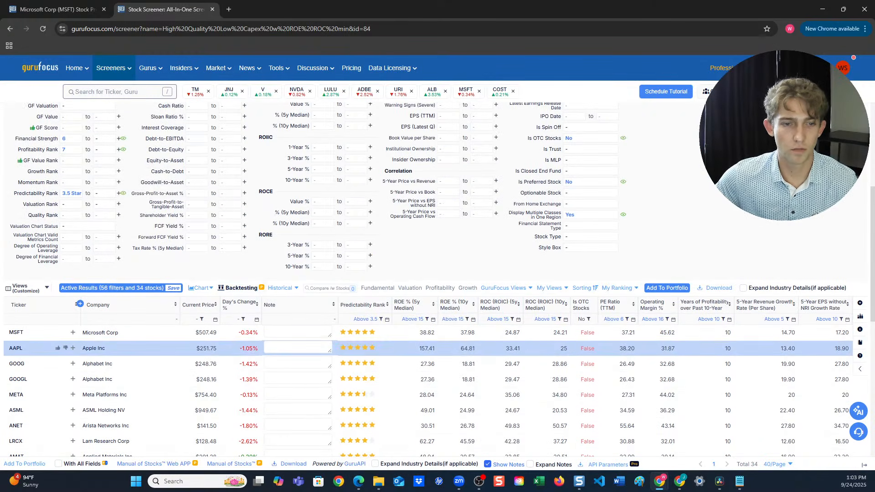
{"action": "scroll", "coordinate": [292, 348], "scroll_direction": "up", "scroll_amount": 5}
{"action": "left_click", "coordinate": [505, 146]}
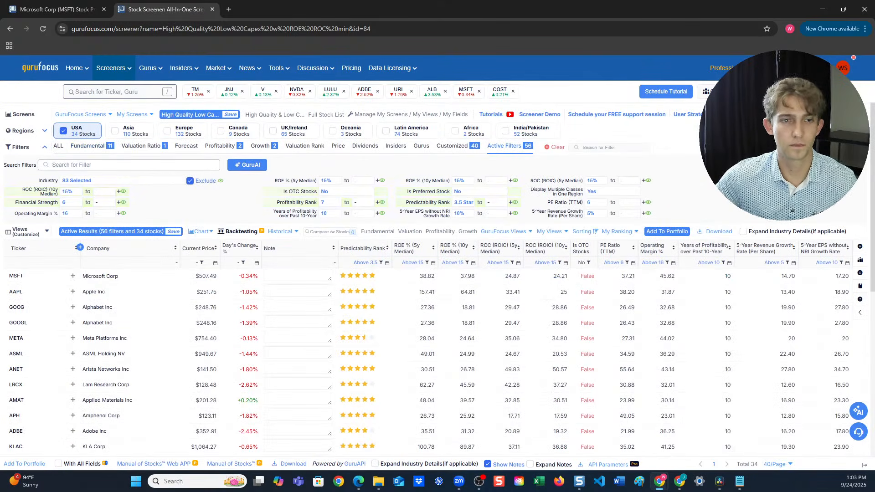
Set the minimum GF Score to 90 in the Fundamental filters
{"action": "left_click", "coordinate": [87, 146]}
{"action": "scroll", "coordinate": [88, 146], "scroll_direction": "down", "scroll_amount": 5}
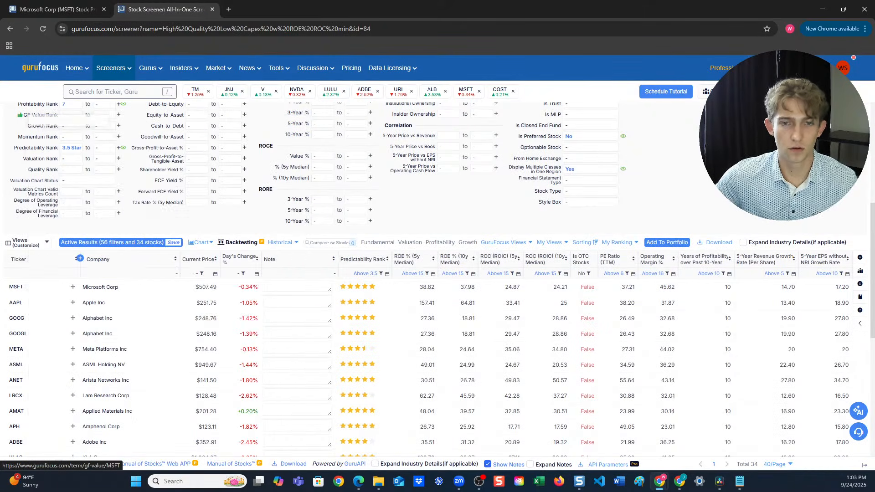
{"action": "scroll", "coordinate": [296, 313], "scroll_direction": "up", "scroll_amount": 2}
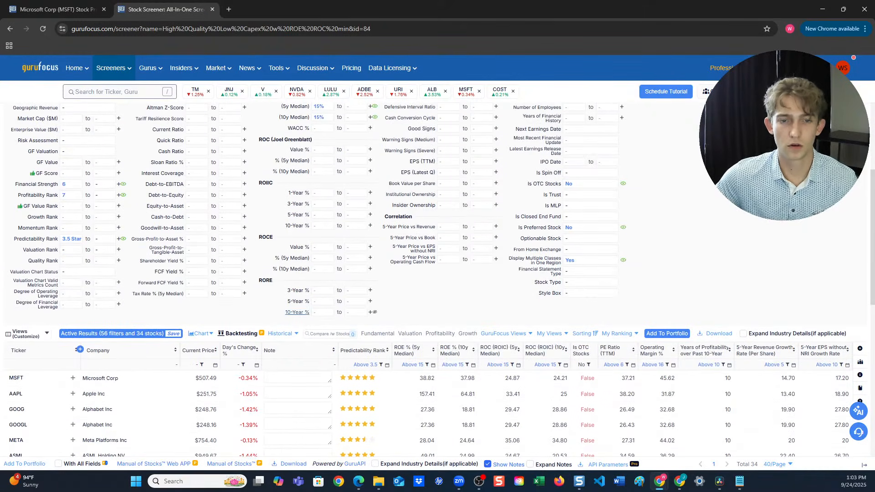
{"action": "scroll", "coordinate": [273, 314], "scroll_direction": "up", "scroll_amount": 2}
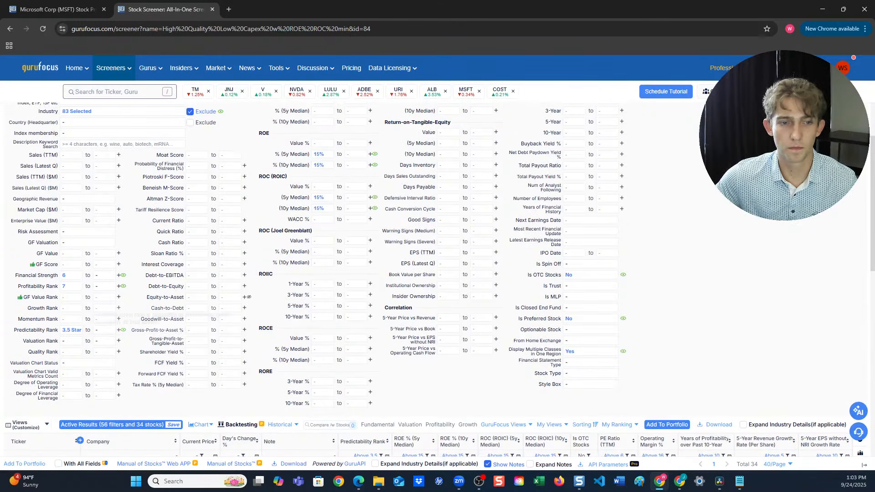
{"action": "left_click", "coordinate": [71, 286]}
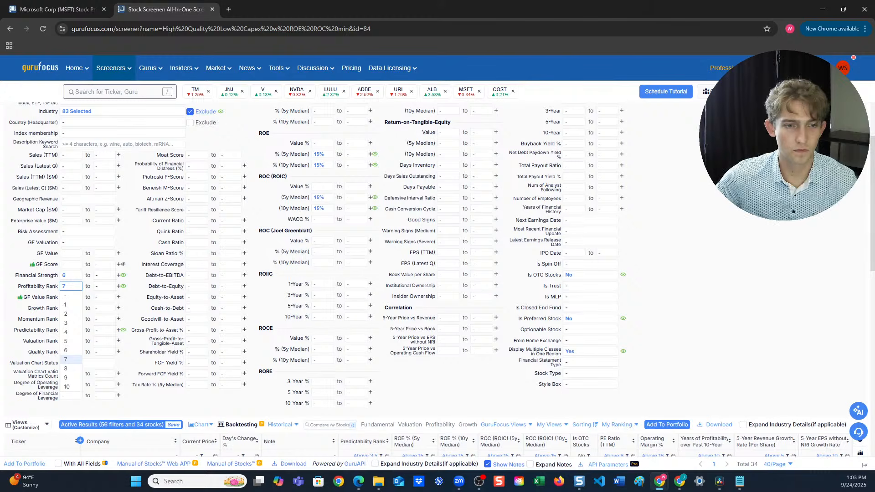
{"action": "left_click", "coordinate": [71, 264]}
{"action": "scroll", "coordinate": [68, 310], "scroll_direction": "down", "scroll_amount": 1}
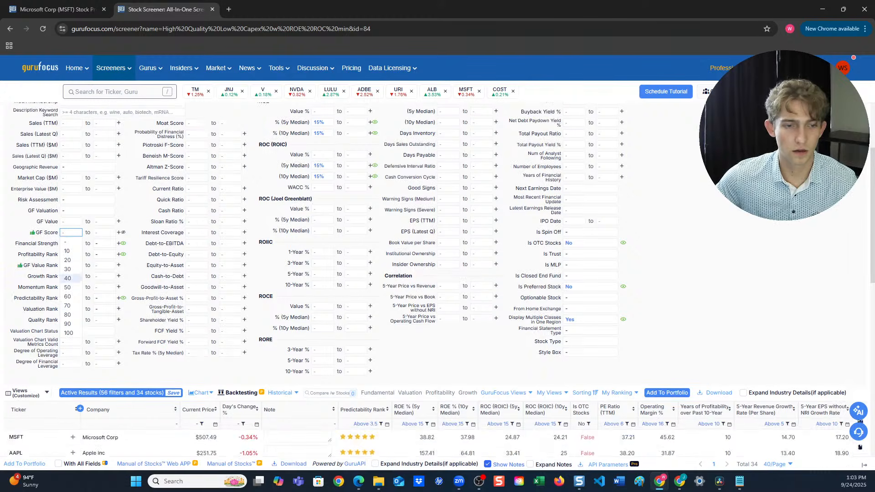
{"action": "scroll", "coordinate": [69, 273], "scroll_direction": "down", "scroll_amount": 2}
{"action": "left_click", "coordinate": [68, 265]}
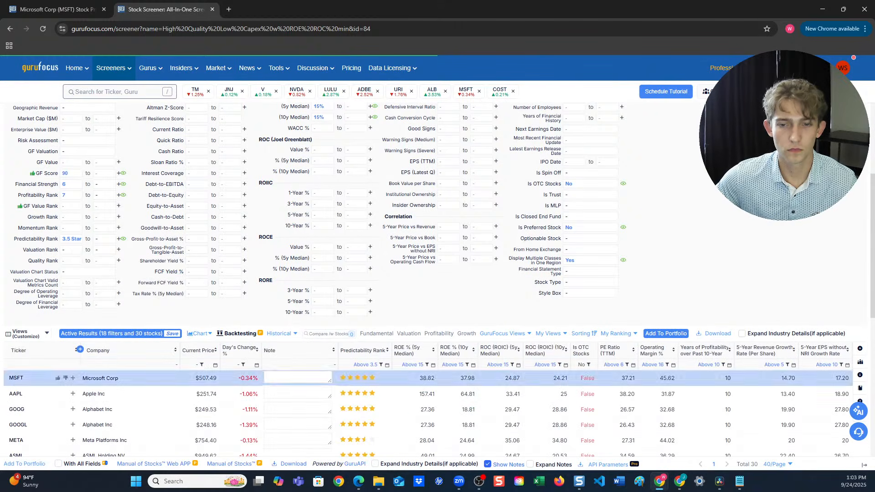
Review the stocks matching the GF Score filter and the Fundamental criteria applied to them
{"action": "scroll", "coordinate": [296, 349], "scroll_direction": "down", "scroll_amount": 3}
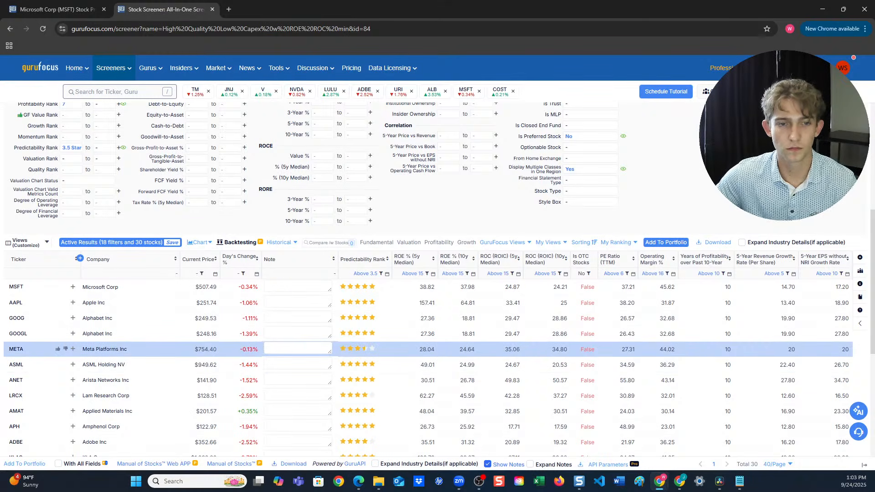
{"action": "scroll", "coordinate": [298, 349], "scroll_direction": "down", "scroll_amount": 1}
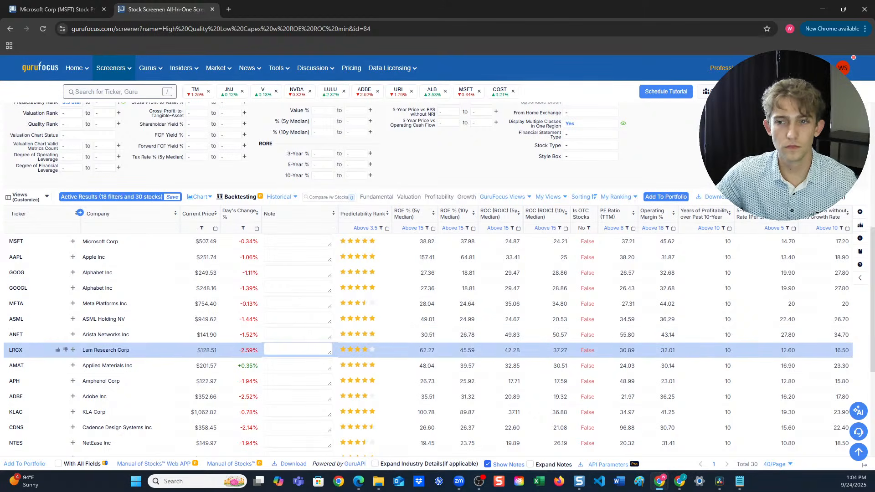
{"action": "scroll", "coordinate": [298, 340], "scroll_direction": "up", "scroll_amount": 4}
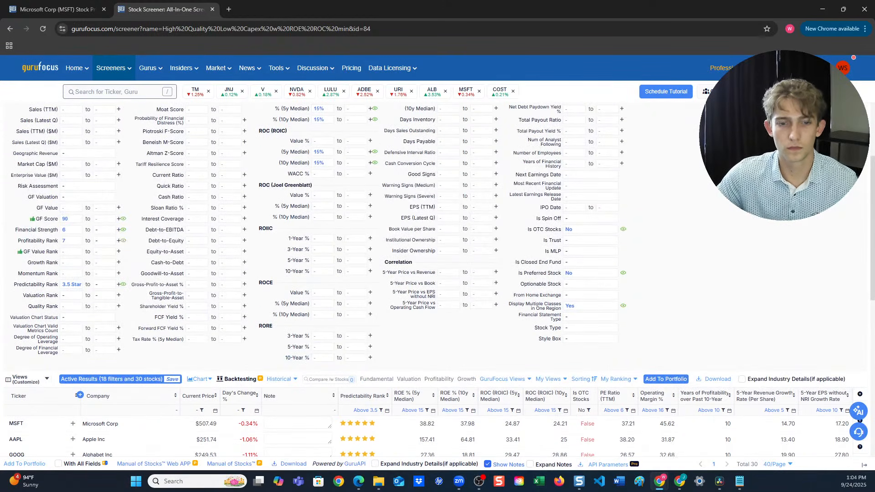
{"action": "scroll", "coordinate": [299, 347], "scroll_direction": "up", "scroll_amount": 1}
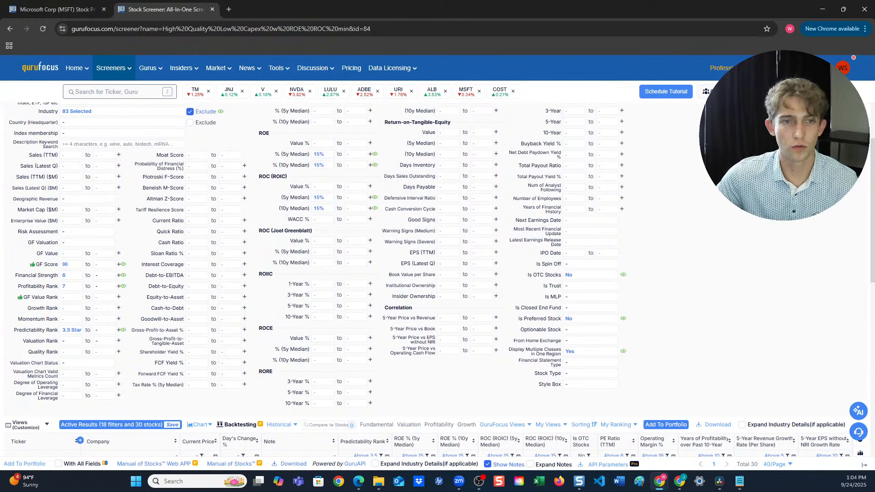
{"action": "scroll", "coordinate": [437, 277], "scroll_direction": "up", "scroll_amount": 2}
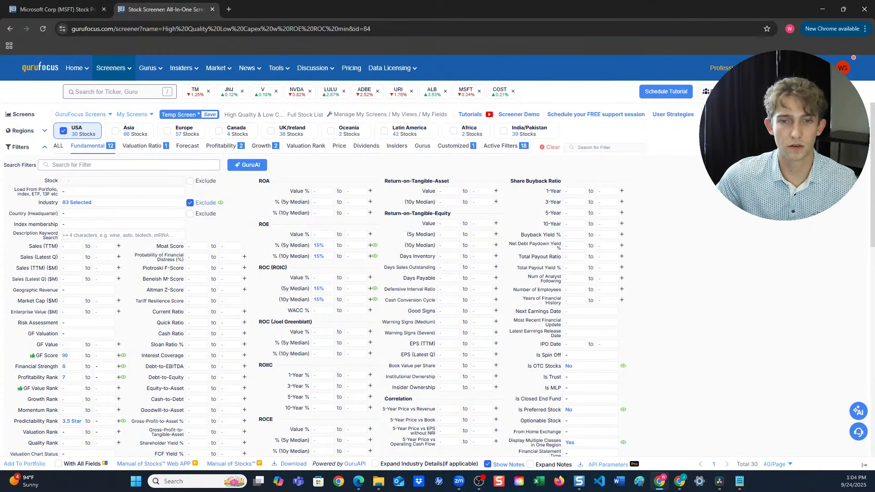
{"action": "scroll", "coordinate": [349, 281], "scroll_direction": "down", "scroll_amount": 1}
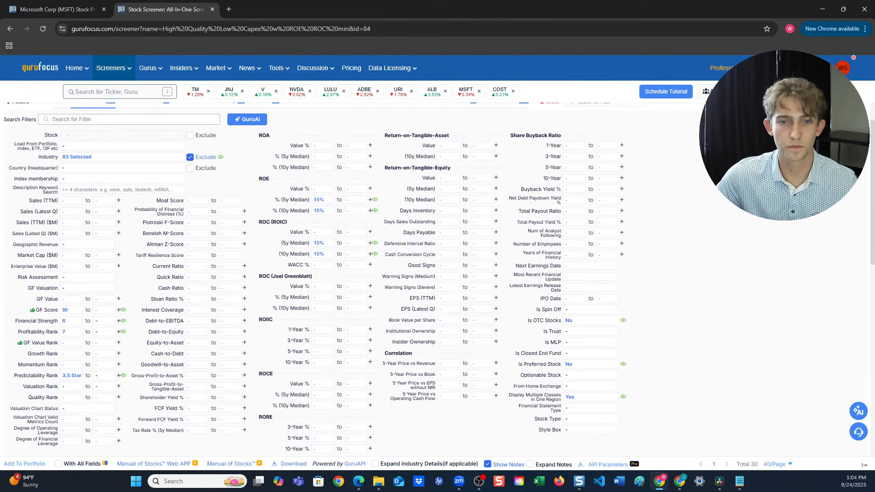
Open the Backtesting view for the stocks matching the active filters
{"action": "scroll", "coordinate": [437, 278], "scroll_direction": "up", "scroll_amount": 1}
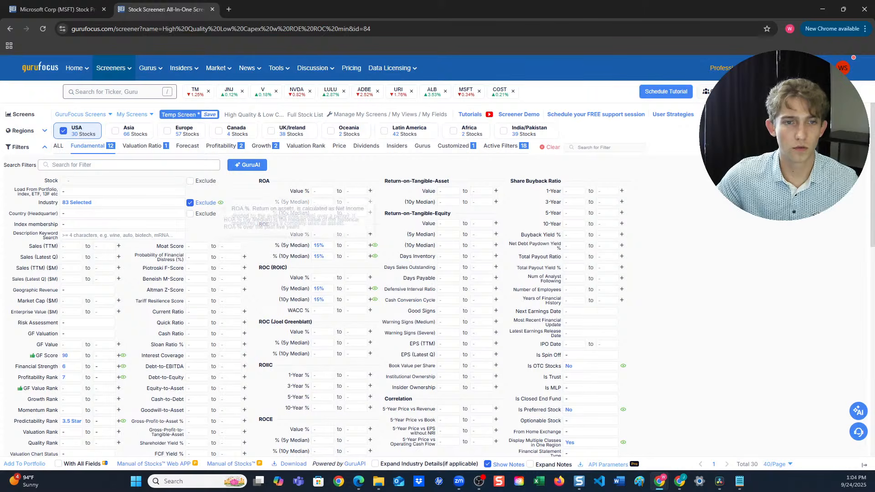
{"action": "scroll", "coordinate": [255, 237], "scroll_direction": "down", "scroll_amount": 2}
{"action": "scroll", "coordinate": [437, 273], "scroll_direction": "down", "scroll_amount": 2}
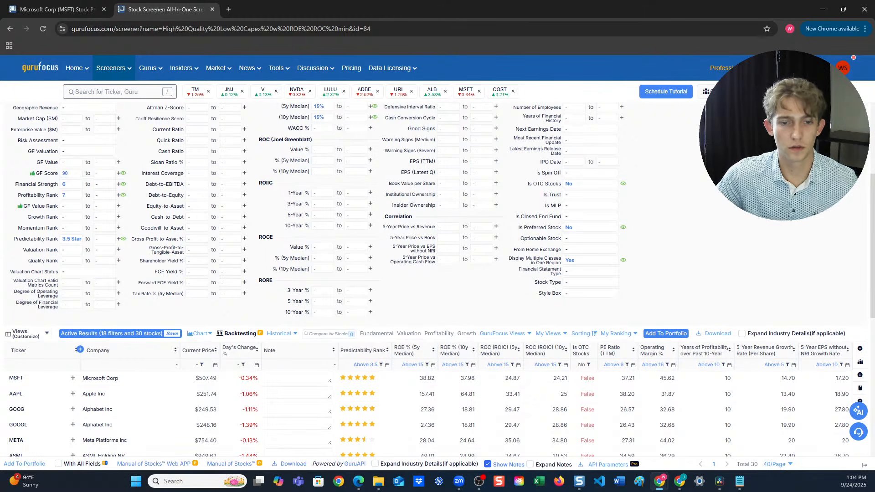
{"action": "left_click", "coordinate": [237, 333]}
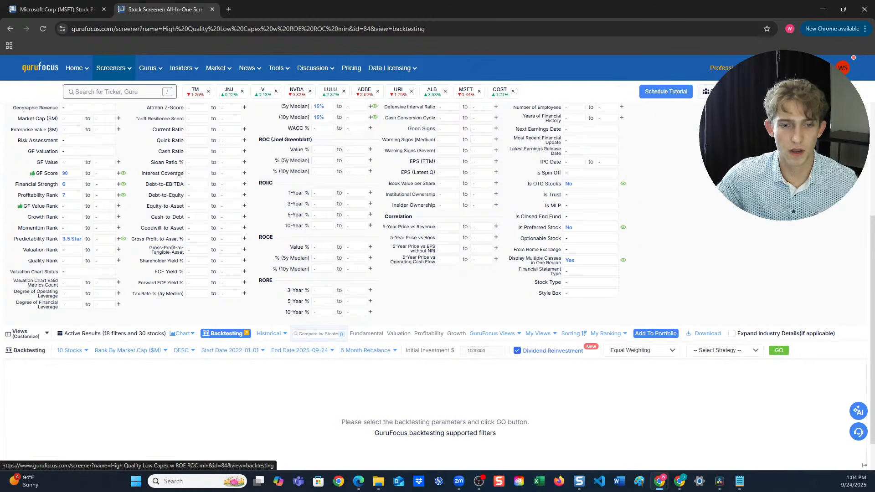
{"action": "scroll", "coordinate": [638, 190], "scroll_direction": "down", "scroll_amount": 1}
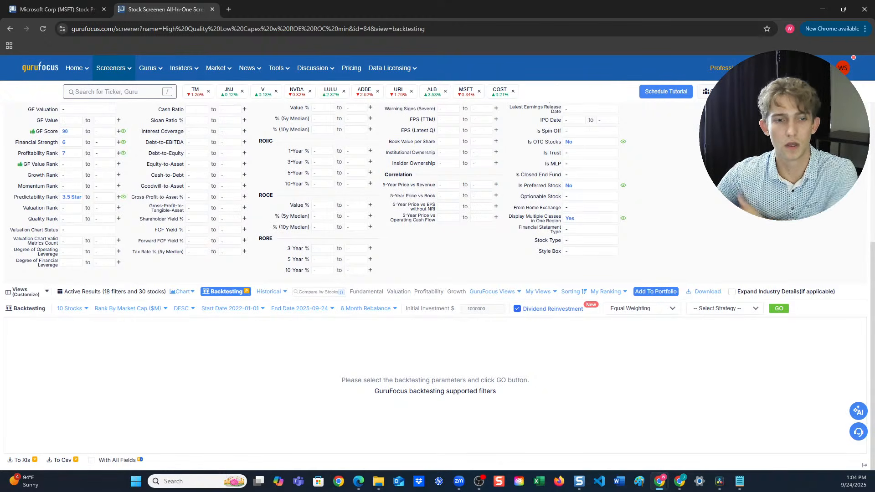
Run a backtest of 10 stocks ranked by ROC (ROIC) (10y Median), keeping the start date 2022-01-01
{"action": "left_click", "coordinate": [70, 308]}
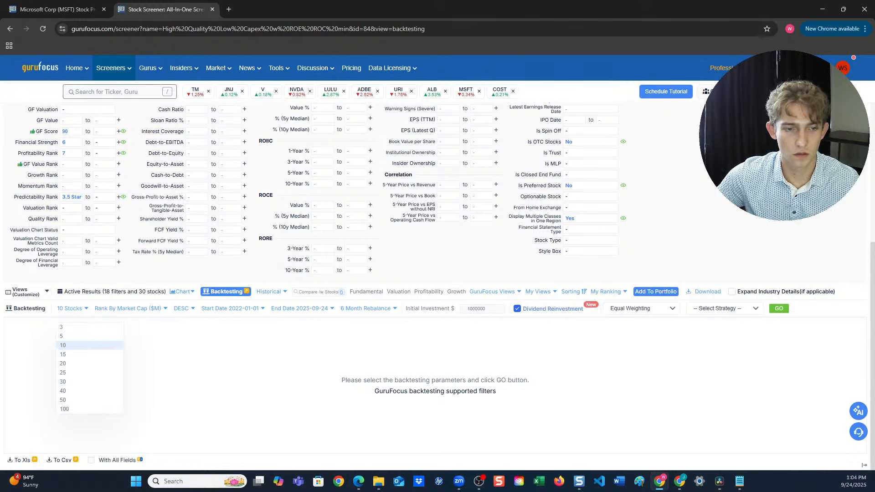
{"action": "left_click", "coordinate": [73, 346]}
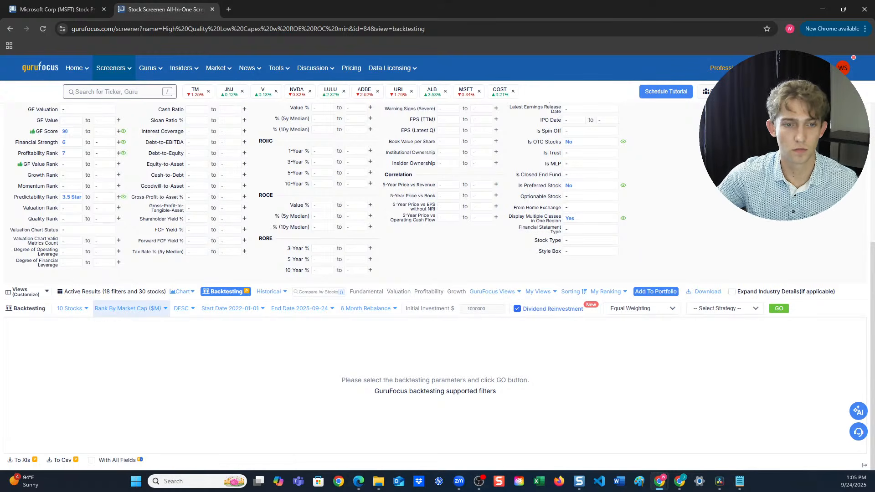
{"action": "left_click", "coordinate": [129, 308]}
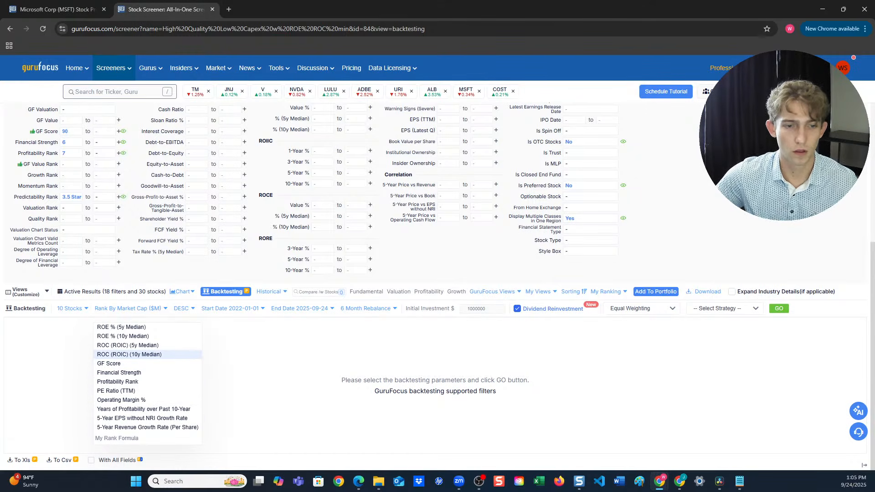
{"action": "left_click", "coordinate": [129, 354]}
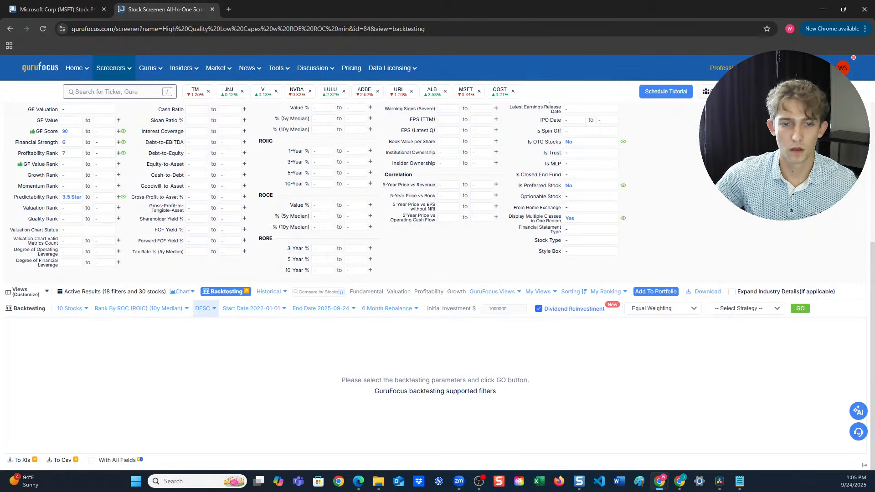
{"action": "left_click", "coordinate": [251, 308]}
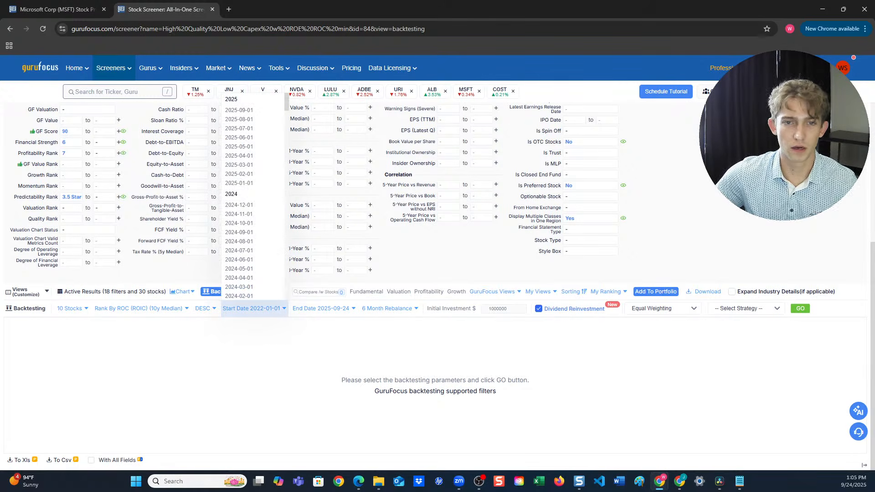
{"action": "left_click", "coordinate": [253, 309]}
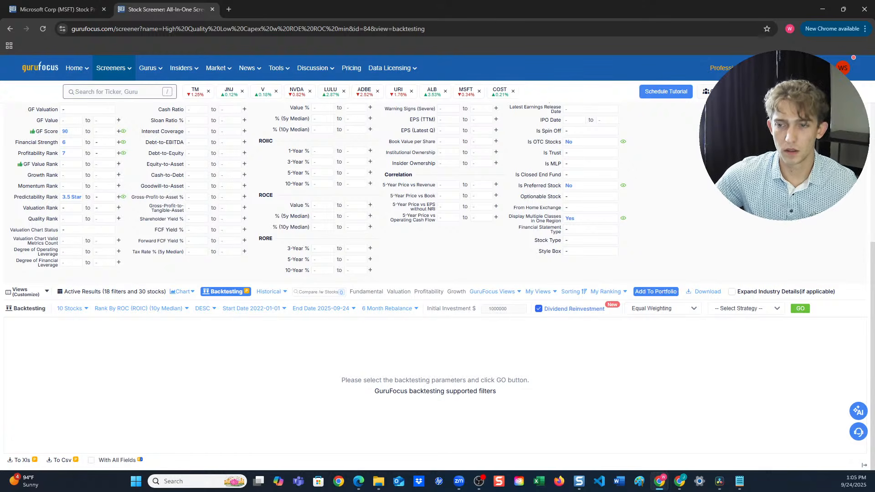
{"action": "left_click", "coordinate": [800, 309]}
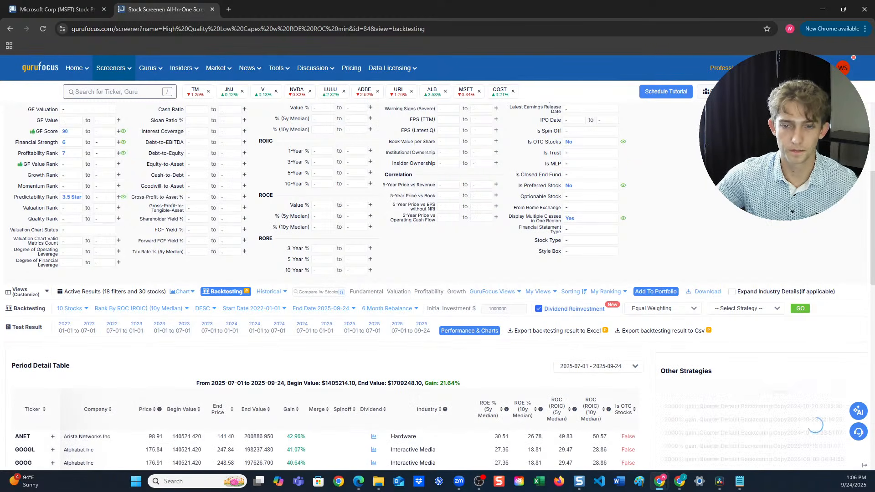
Examine the backtest's period detail table, historical return charts, risk analysis and annualized returns against the benchmark indexes
{"action": "scroll", "coordinate": [438, 287], "scroll_direction": "down", "scroll_amount": 3}
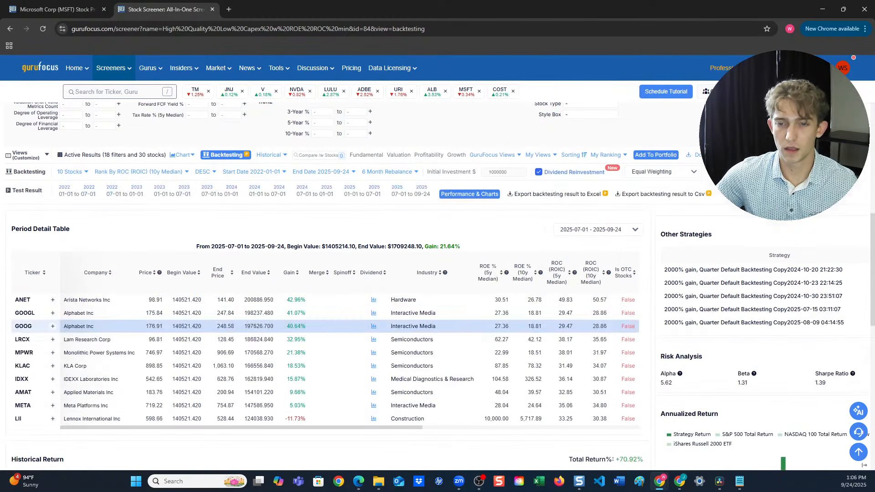
{"action": "scroll", "coordinate": [437, 287], "scroll_direction": "down", "scroll_amount": 3}
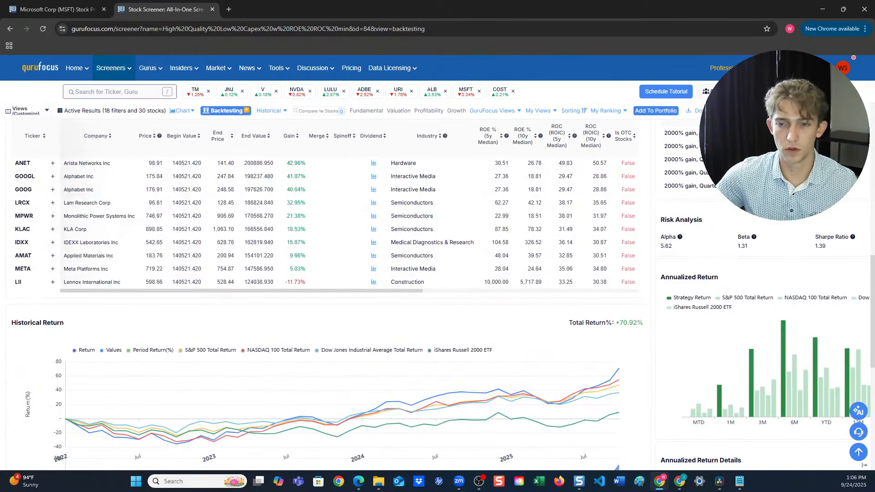
{"action": "scroll", "coordinate": [438, 287], "scroll_direction": "down", "scroll_amount": 1}
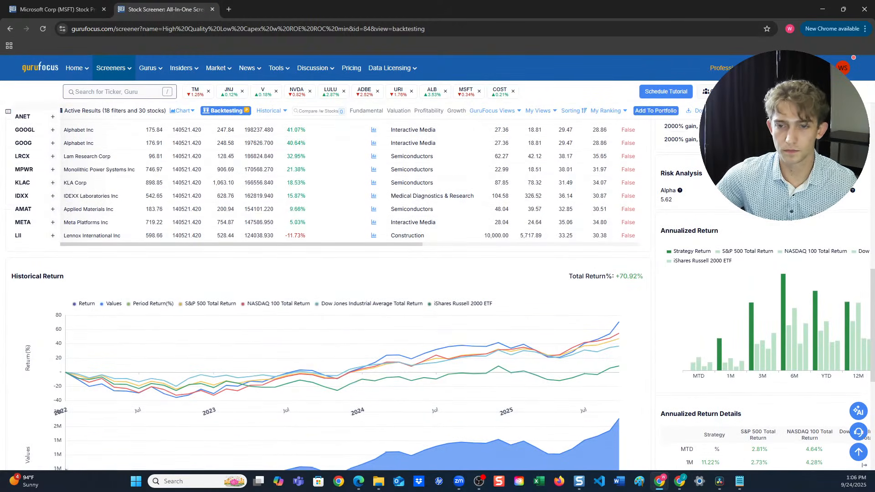
{"action": "scroll", "coordinate": [523, 302], "scroll_direction": "down", "scroll_amount": 2}
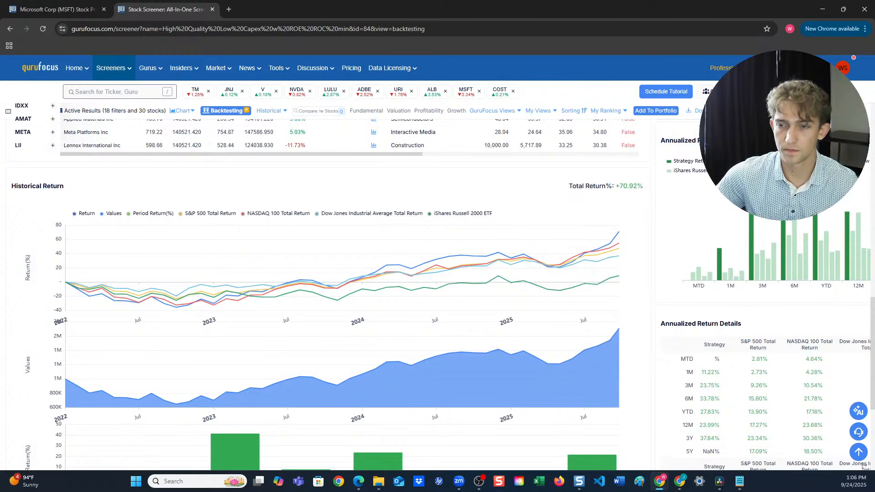
{"action": "scroll", "coordinate": [319, 273], "scroll_direction": "down", "scroll_amount": 3}
{"action": "scroll", "coordinate": [719, 451], "scroll_direction": "down", "scroll_amount": 1}
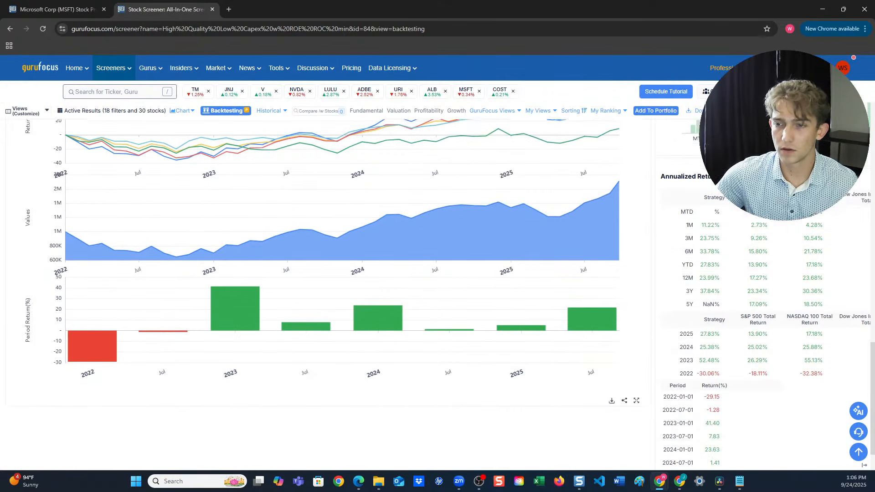
{"action": "scroll", "coordinate": [720, 451], "scroll_direction": "up", "scroll_amount": 6}
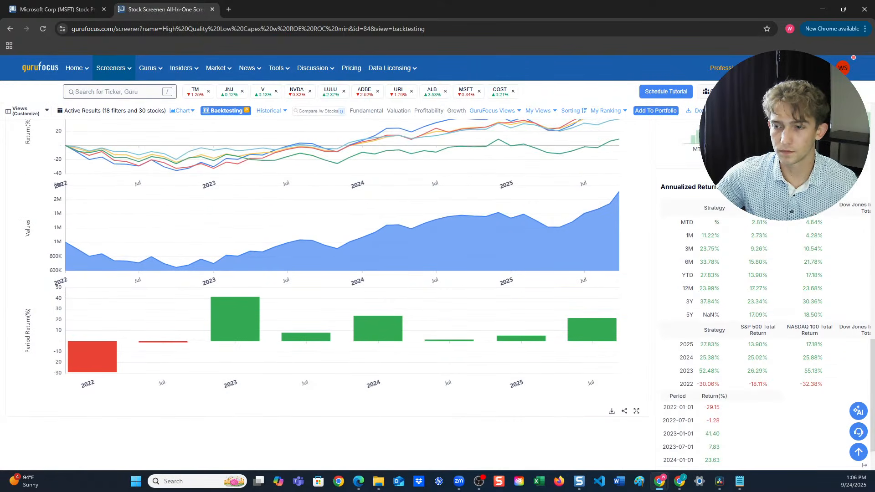
{"action": "scroll", "coordinate": [318, 274], "scroll_direction": "up", "scroll_amount": 4}
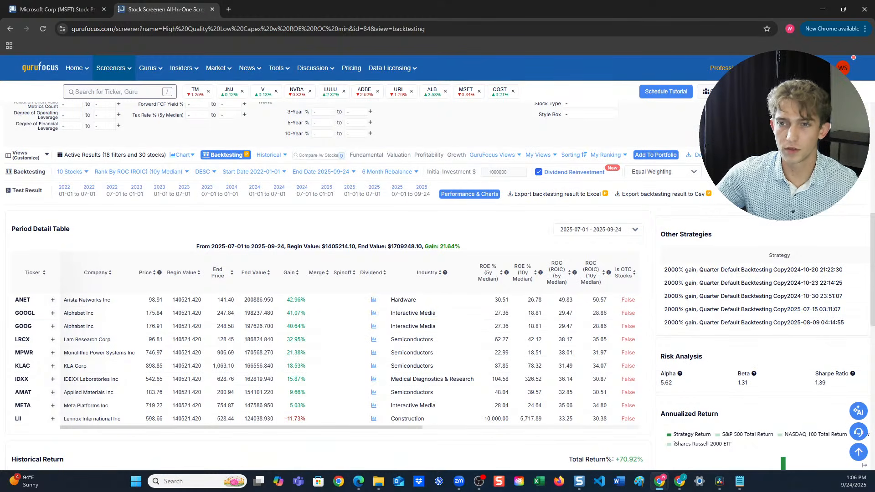
Rerun the backtest with 12 Month Rebalance and the stocks ranked by ROC (ROIC) (5y Median)
{"action": "scroll", "coordinate": [319, 274], "scroll_direction": "up", "scroll_amount": 1}
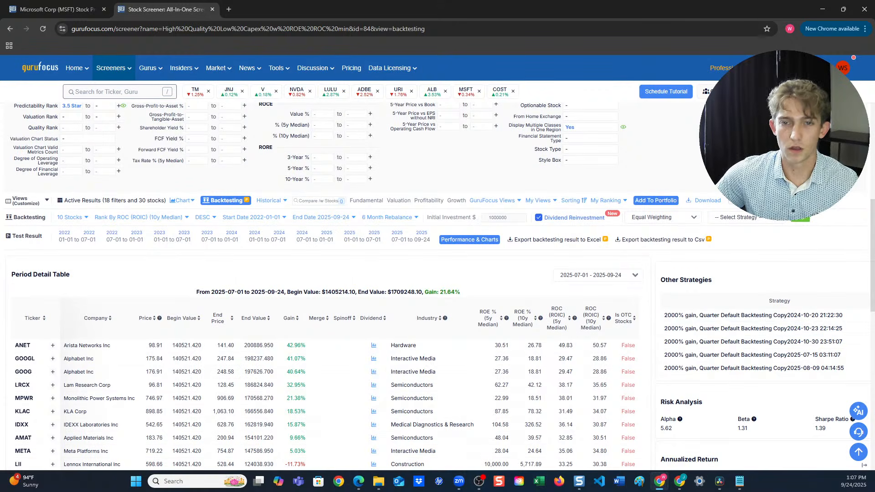
{"action": "left_click", "coordinate": [387, 217]}
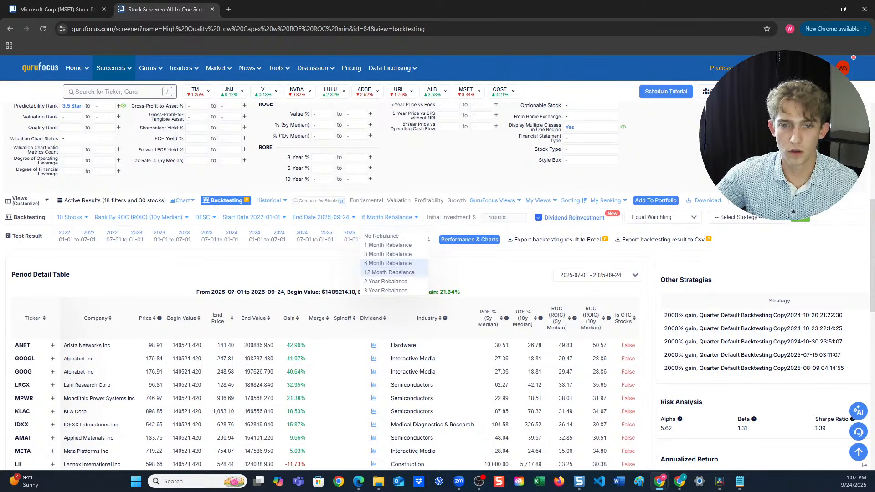
{"action": "left_click", "coordinate": [389, 272]}
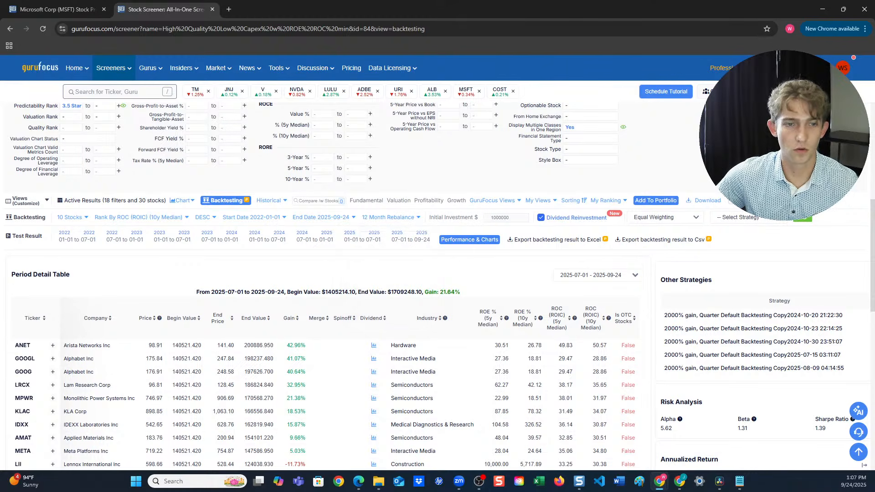
{"action": "left_click", "coordinate": [138, 218]}
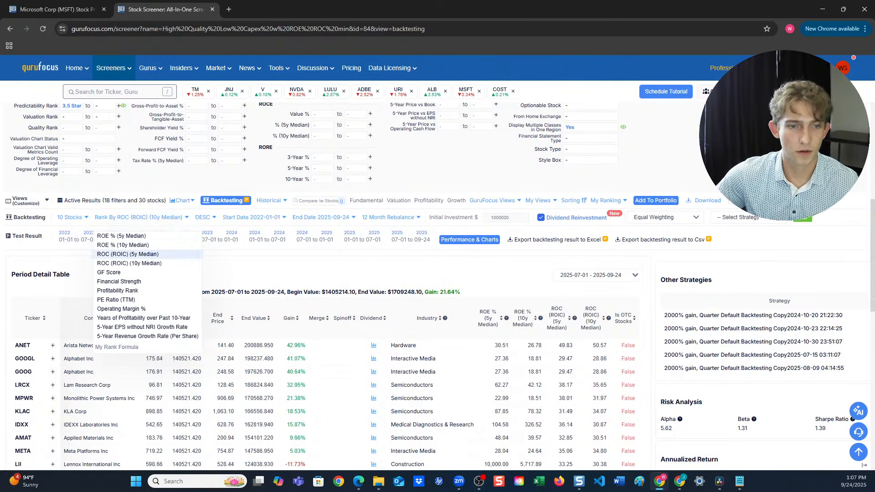
{"action": "left_click", "coordinate": [127, 254]}
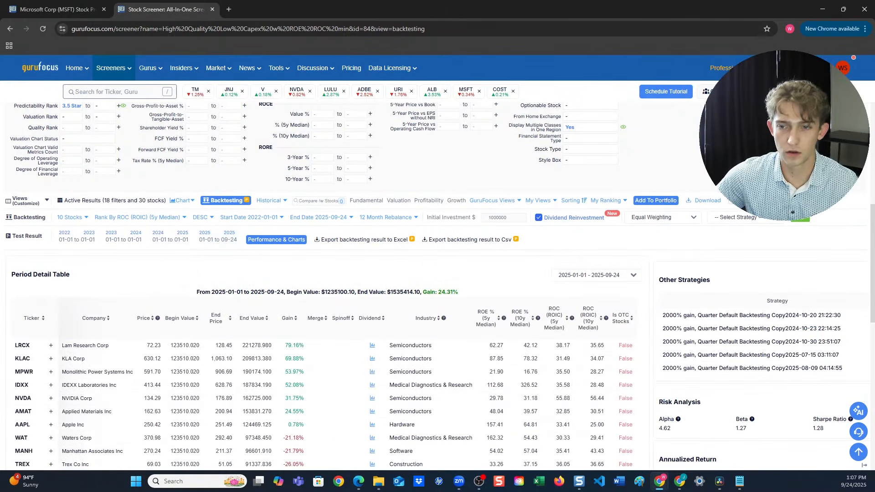
Review the rerun backtest's holdings, historical return and benchmark comparison
{"action": "scroll", "coordinate": [319, 273], "scroll_direction": "down", "scroll_amount": 5}
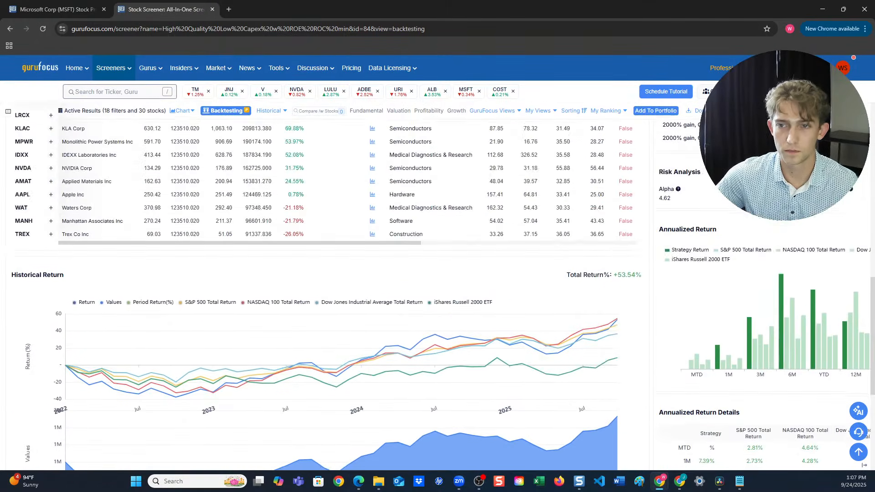
{"action": "scroll", "coordinate": [437, 287], "scroll_direction": "up", "scroll_amount": 8}
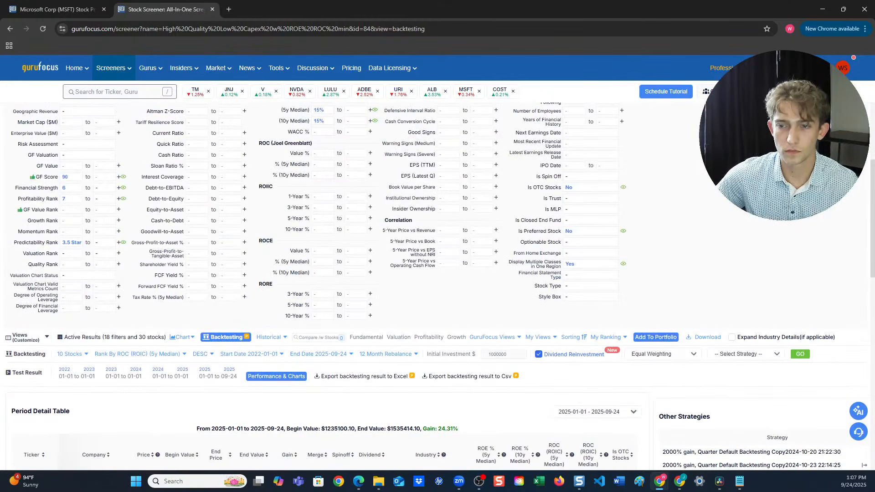
{"action": "scroll", "coordinate": [437, 287], "scroll_direction": "down", "scroll_amount": 2}
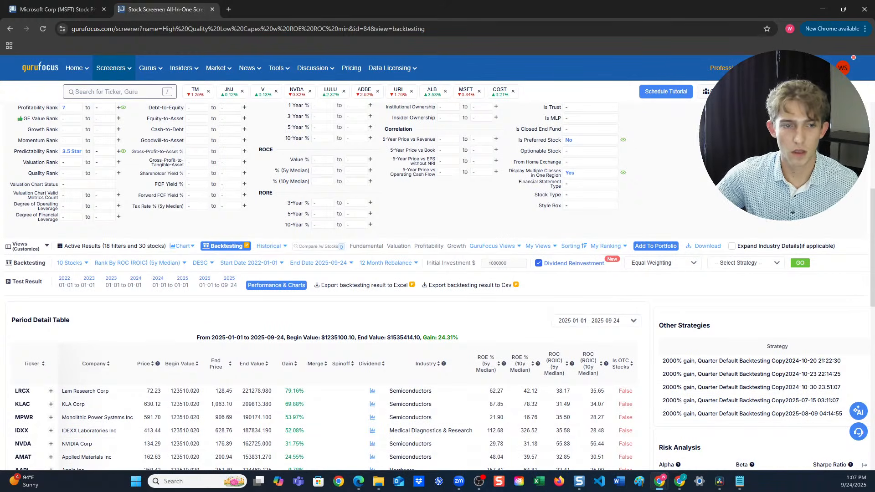
{"action": "scroll", "coordinate": [437, 287], "scroll_direction": "down", "scroll_amount": 6}
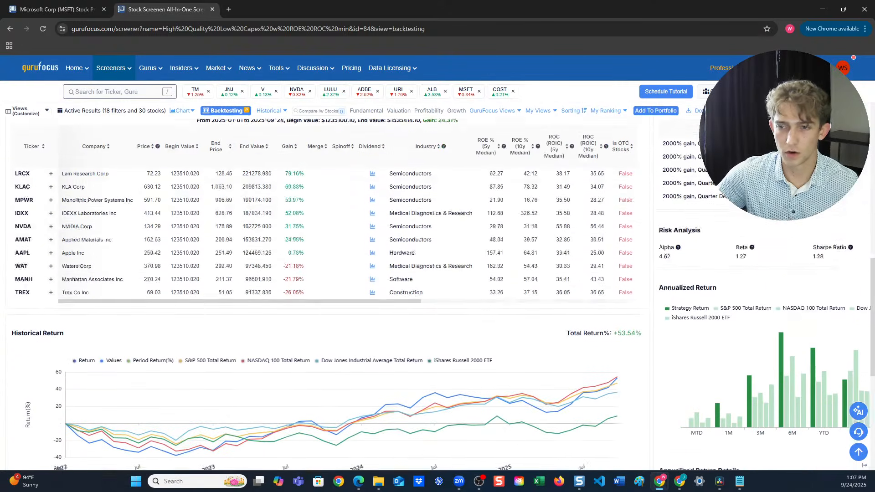
{"action": "scroll", "coordinate": [437, 296], "scroll_direction": "up", "scroll_amount": 4}
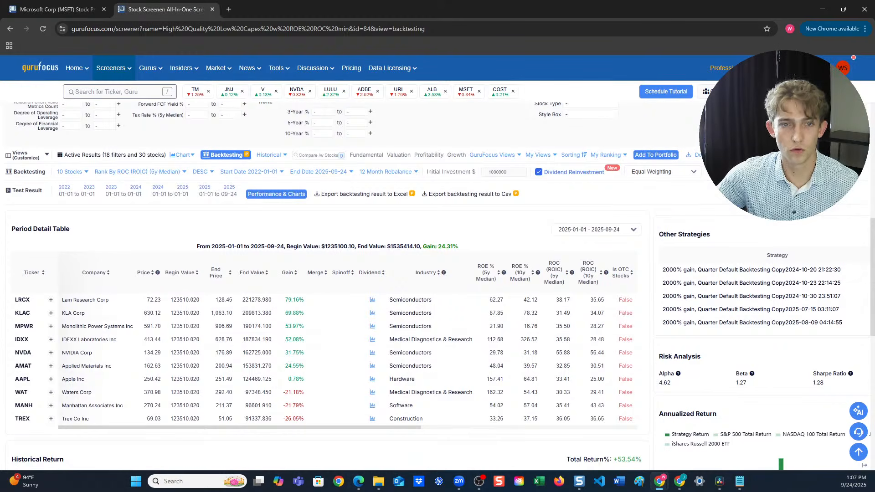
Return to the Active Results view and look over the applied filters and the list of matching stocks
{"action": "scroll", "coordinate": [438, 296], "scroll_direction": "up", "scroll_amount": 3}
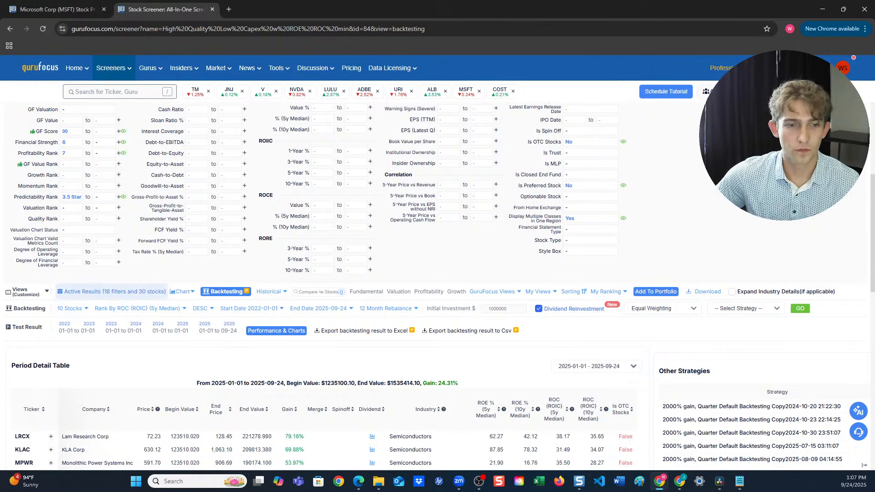
{"action": "left_click", "coordinate": [120, 292]}
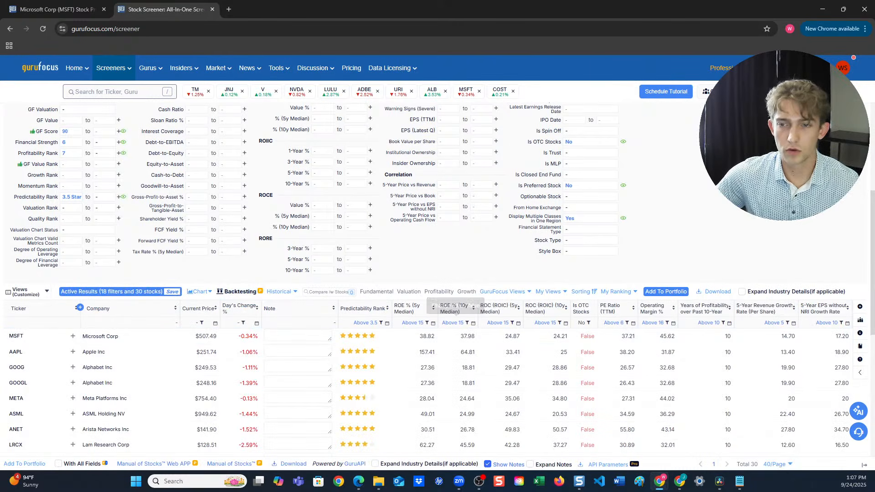
{"action": "scroll", "coordinate": [438, 281], "scroll_direction": "up", "scroll_amount": 4}
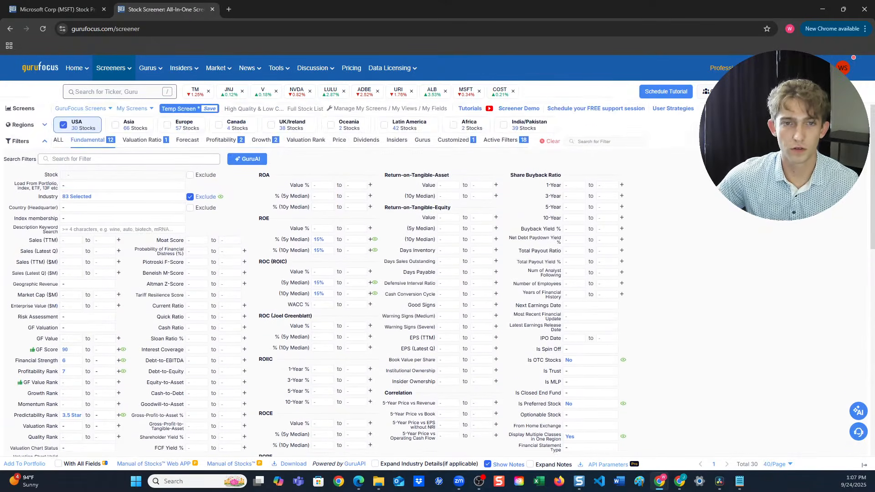
{"action": "scroll", "coordinate": [437, 274], "scroll_direction": "down", "scroll_amount": 2}
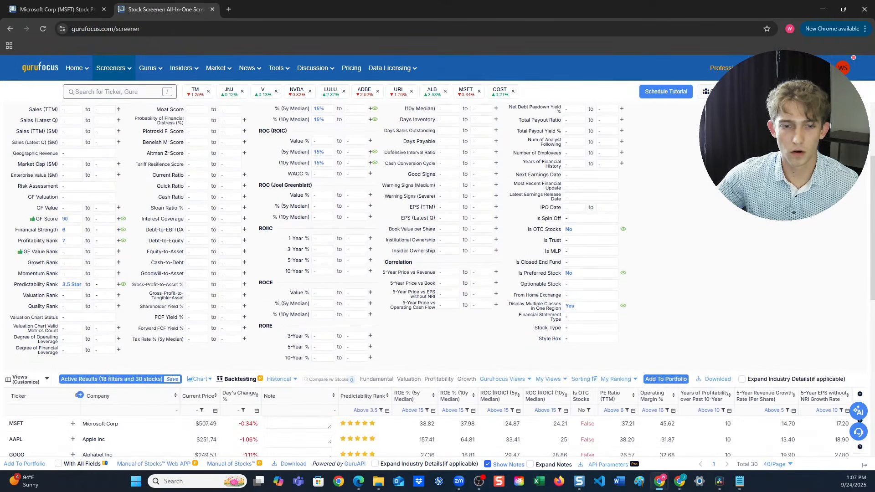
{"action": "scroll", "coordinate": [298, 333], "scroll_direction": "down", "scroll_amount": 3}
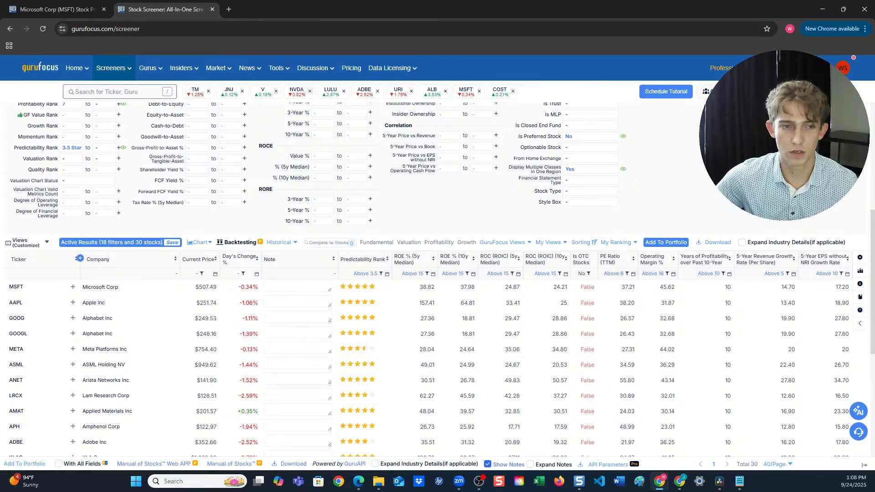
Customize the Active Results view by searching the available fields for "return on" and adding the 6-Month Total Return % column
{"action": "left_click", "coordinate": [26, 243]}
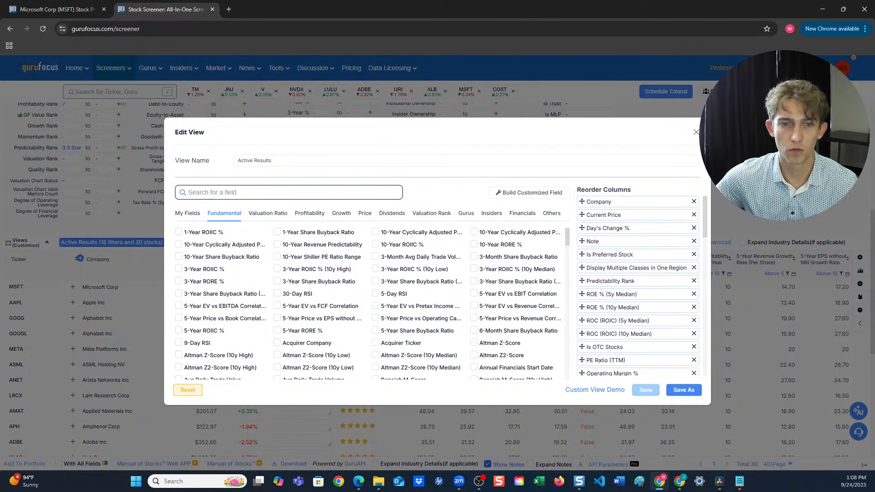
{"action": "left_click", "coordinate": [268, 214]}
{"action": "scroll", "coordinate": [372, 303], "scroll_direction": "down", "scroll_amount": 5}
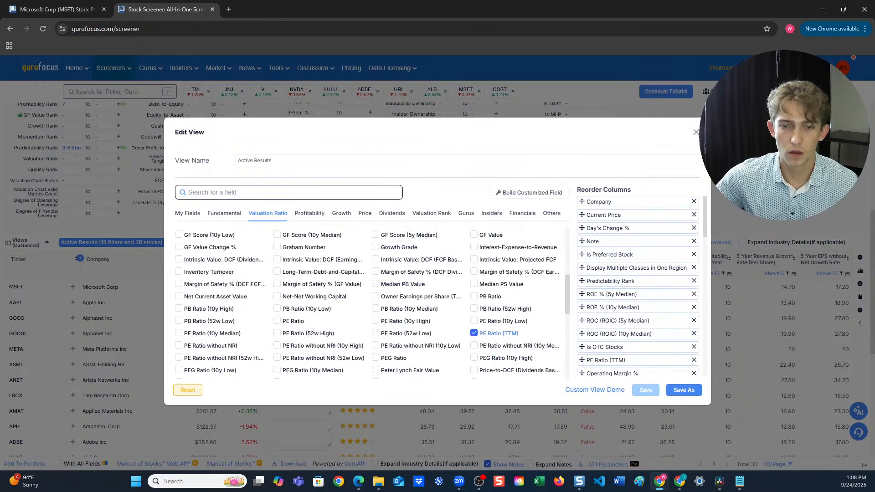
{"action": "scroll", "coordinate": [372, 303], "scroll_direction": "down", "scroll_amount": 2}
{"action": "left_click", "coordinate": [310, 213]}
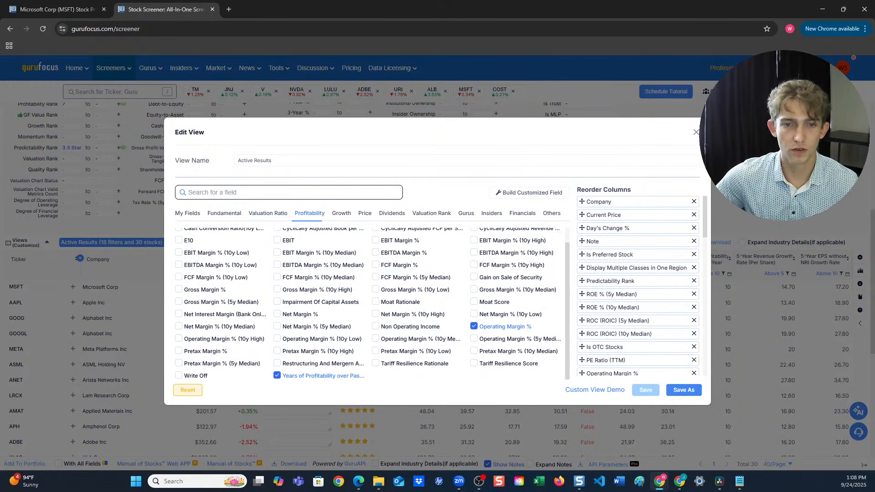
{"action": "scroll", "coordinate": [371, 303], "scroll_direction": "up", "scroll_amount": 1}
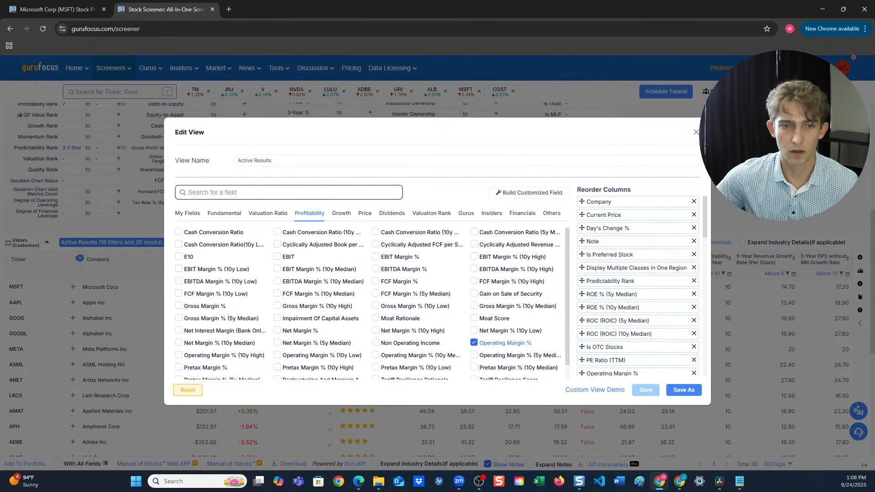
{"action": "left_click", "coordinate": [219, 192]}
{"action": "type", "text": "re"}
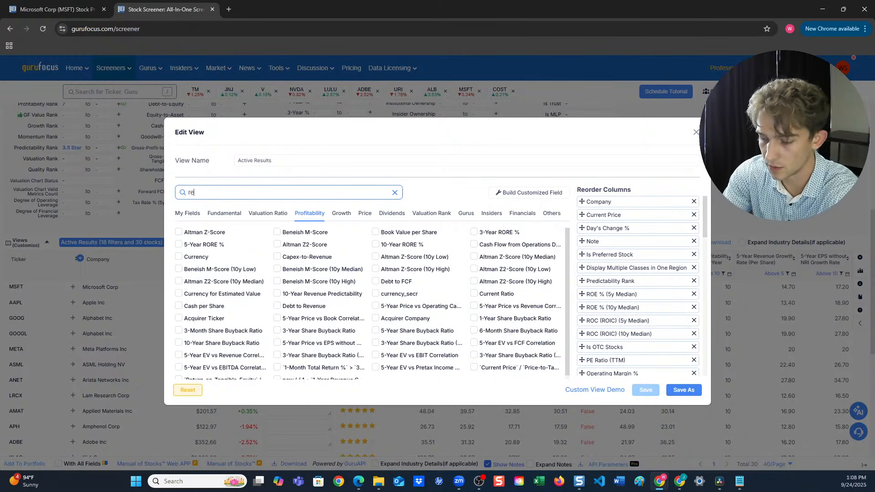
{"action": "type", "text": "turn on"}
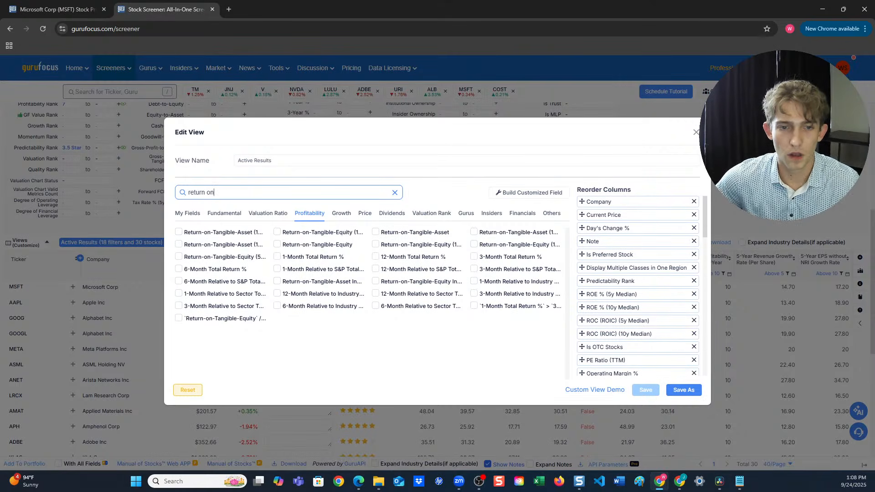
{"action": "left_click", "coordinate": [178, 269]}
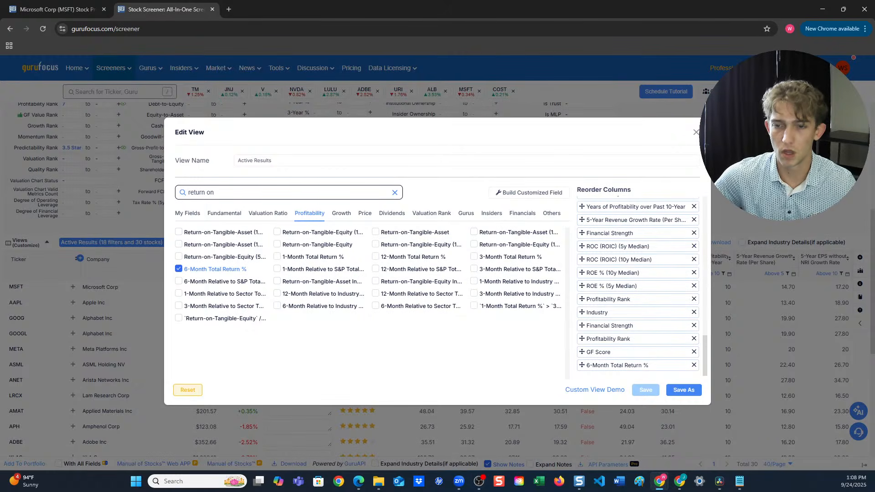
Move the 6-Month Total Return % column up to just below PE Ratio (TTM) and remove the Financial Strength columns
{"action": "left_click_drag", "start_coordinate": [581, 364], "coordinate": [564, 201]}
{"action": "scroll", "coordinate": [637, 286], "scroll_direction": "down", "scroll_amount": 4}
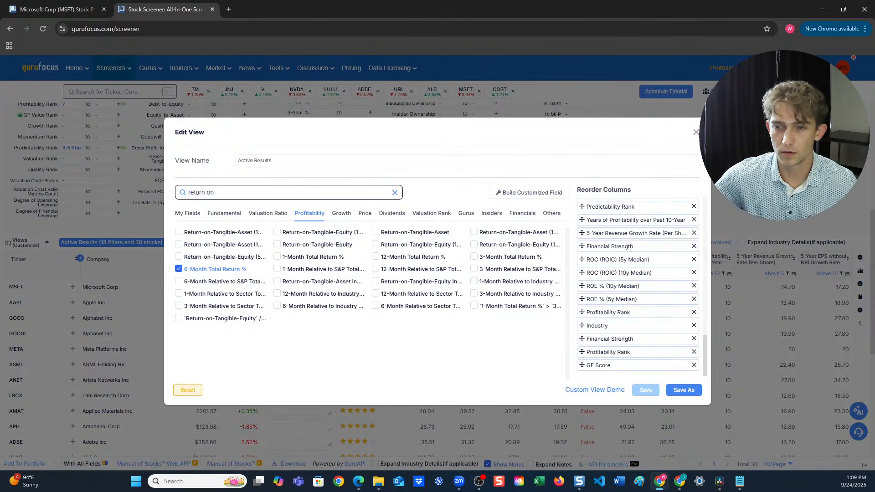
{"action": "left_click", "coordinate": [694, 338]}
{"action": "scroll", "coordinate": [638, 286], "scroll_direction": "up", "scroll_amount": 5}
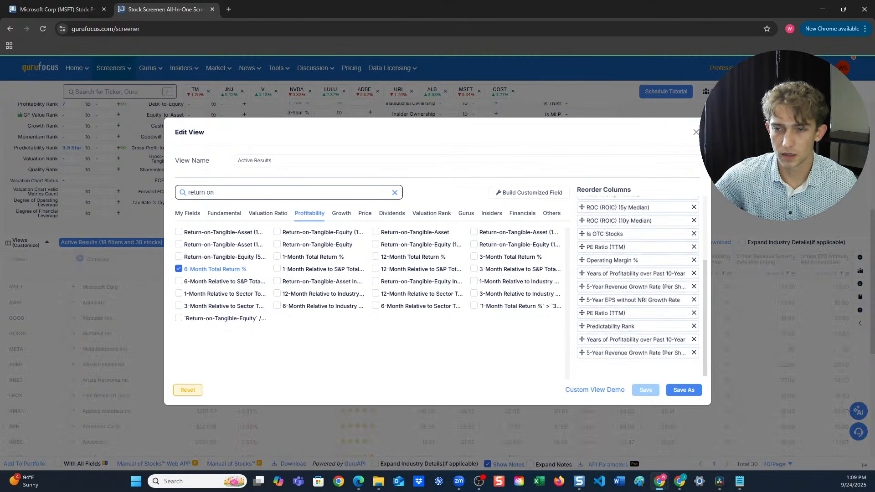
{"action": "scroll", "coordinate": [638, 286], "scroll_direction": "down", "scroll_amount": 7}
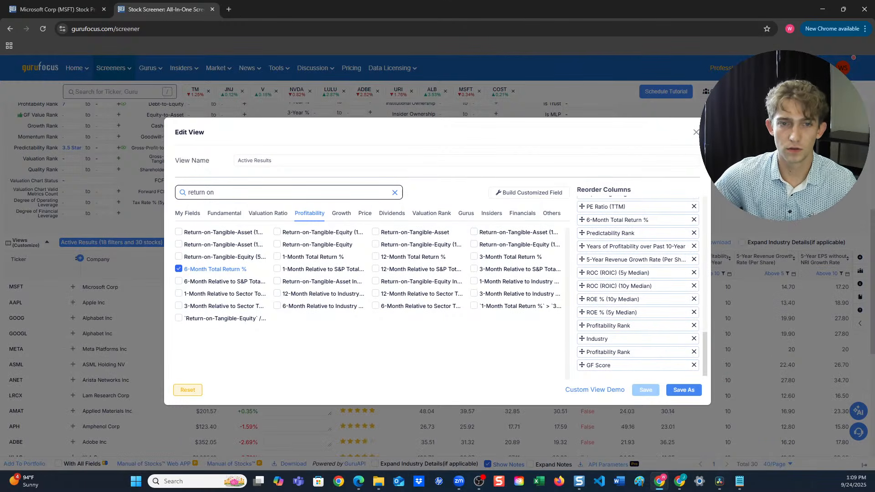
Rename the view "test name" and save it as a new view called "Copy of test name"
{"action": "triple_click", "coordinate": [254, 160]}
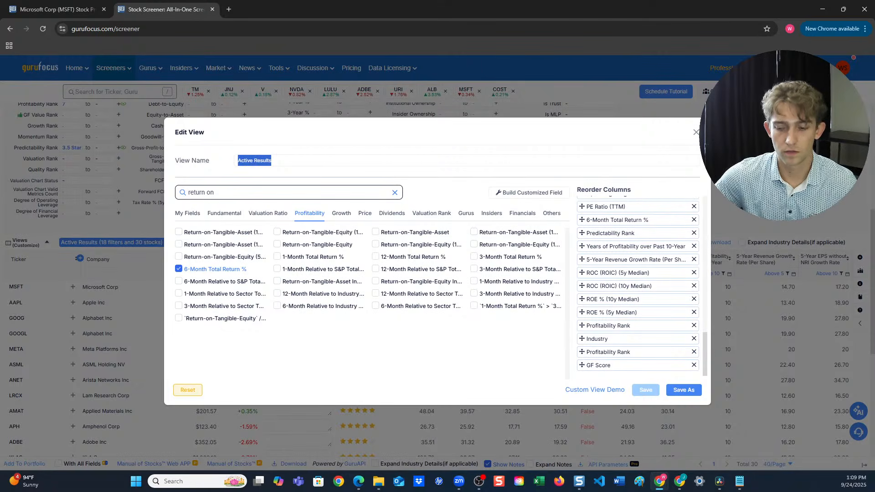
{"action": "type", "text": "test name"}
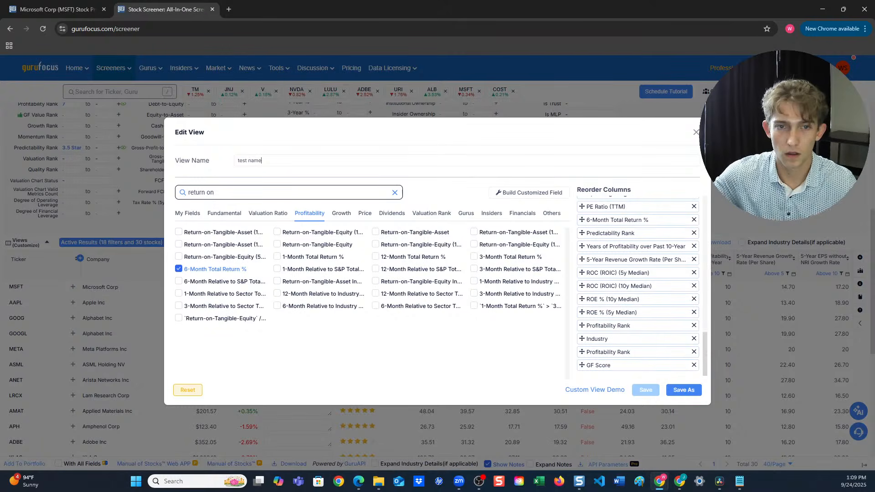
{"action": "left_click", "coordinate": [684, 390]}
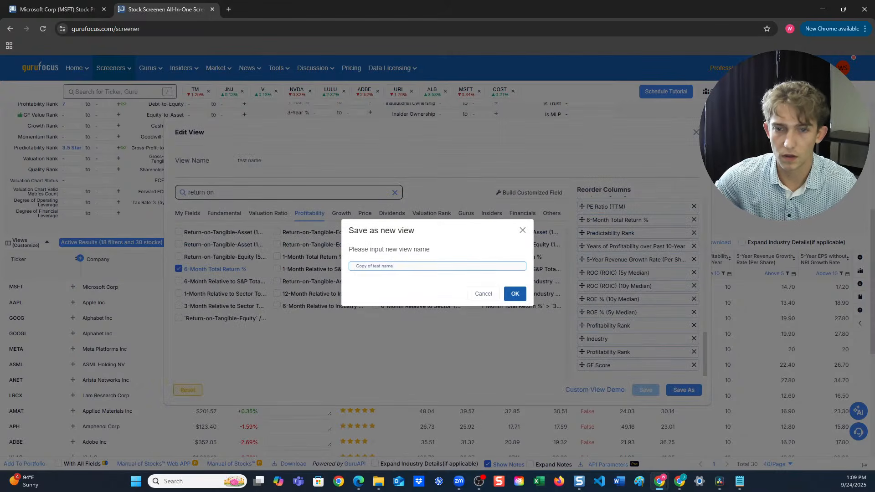
{"action": "left_click", "coordinate": [515, 294]}
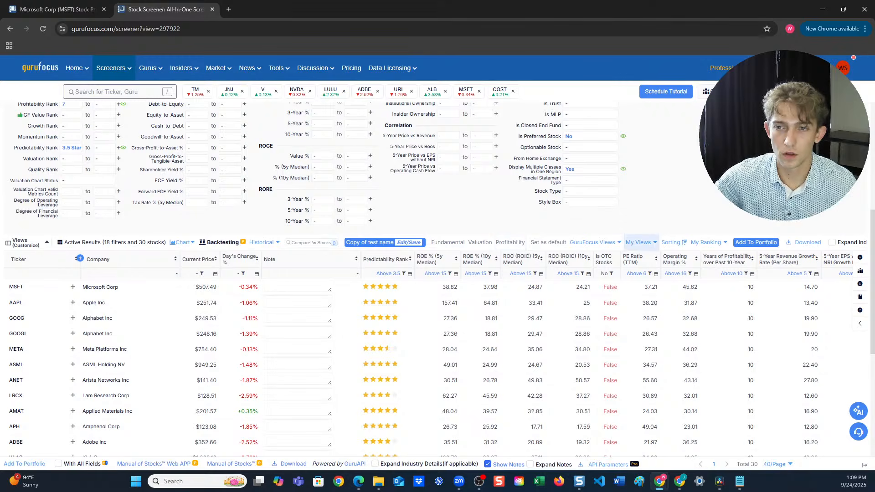
Look over the saved custom views and display the results in the Profitability, Growth and Valuation views in turn
{"action": "left_click", "coordinate": [641, 243]}
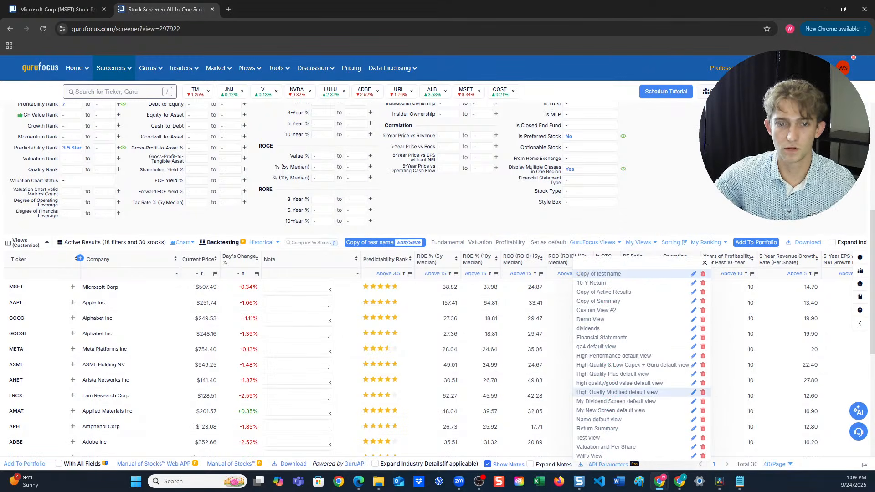
{"action": "left_click", "coordinate": [641, 242]}
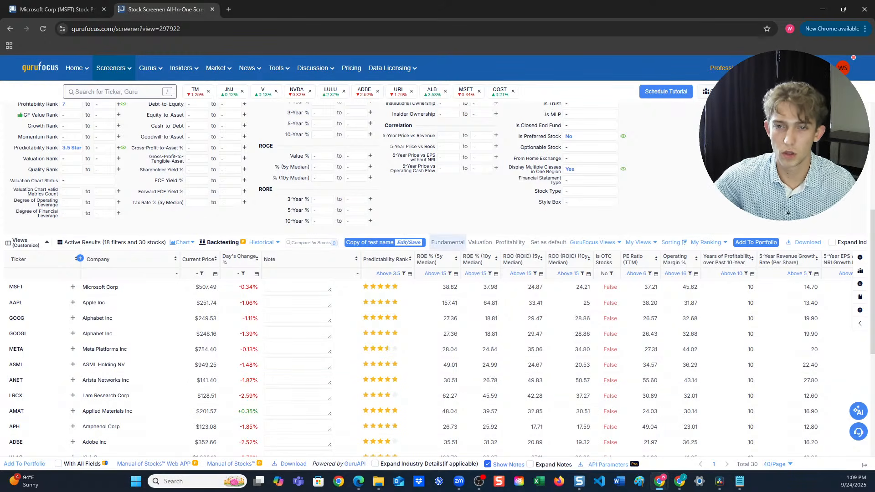
{"action": "left_click", "coordinate": [510, 242]}
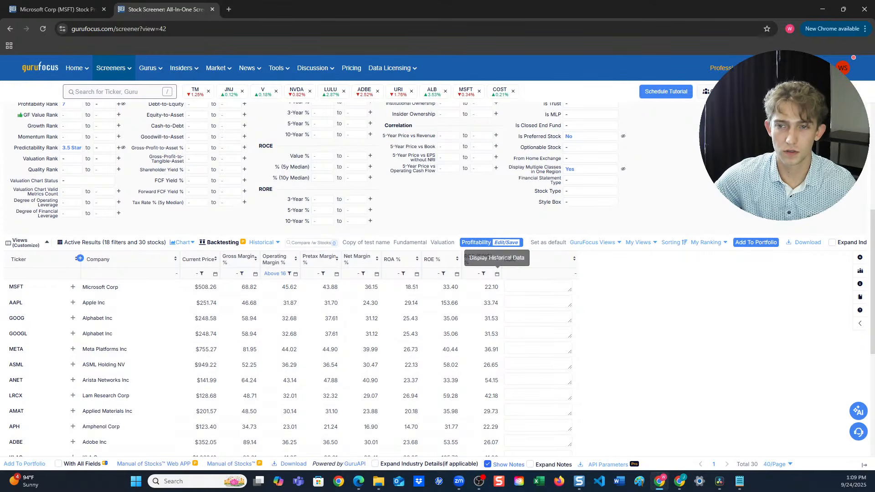
{"action": "left_click", "coordinate": [595, 243]}
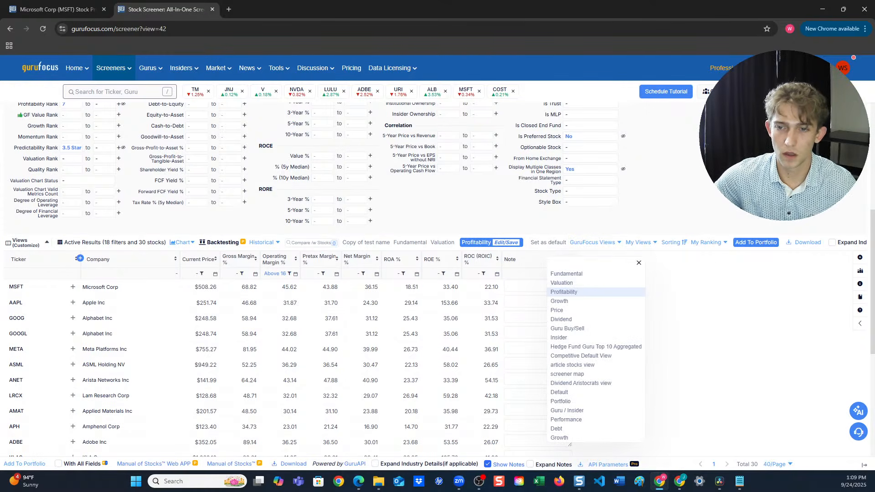
{"action": "left_click", "coordinate": [560, 301]}
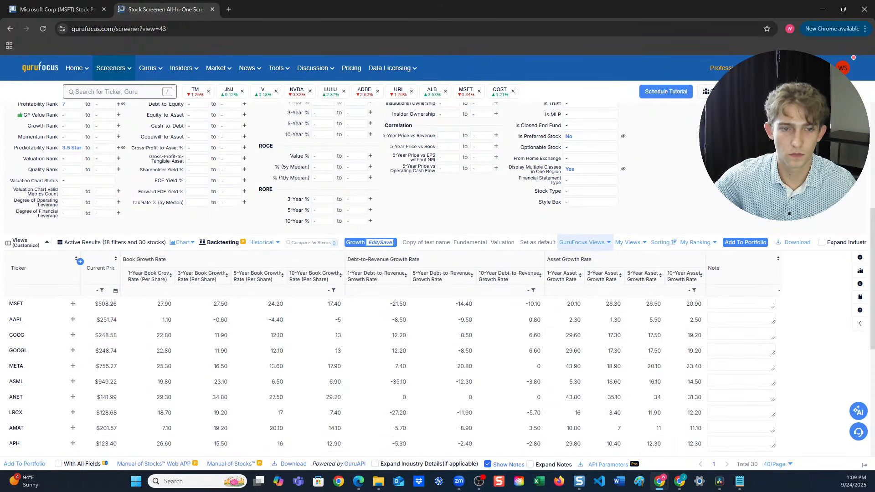
{"action": "left_click", "coordinate": [583, 242]}
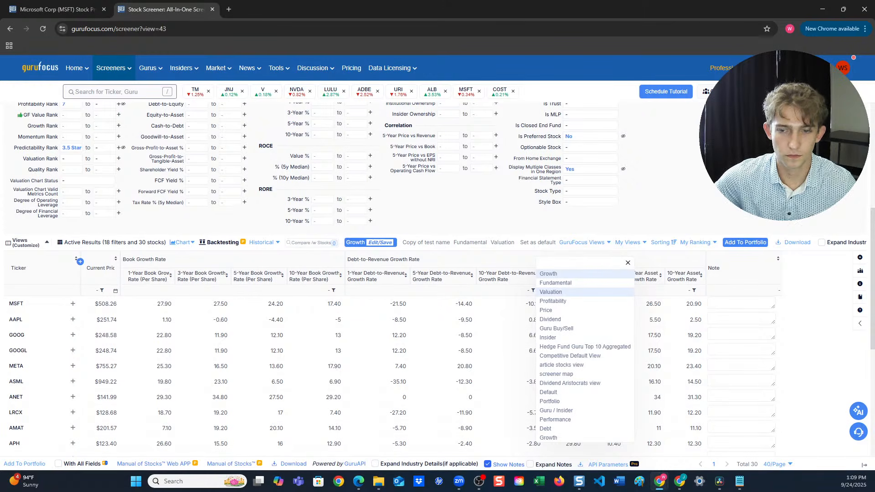
{"action": "left_click", "coordinate": [551, 292]}
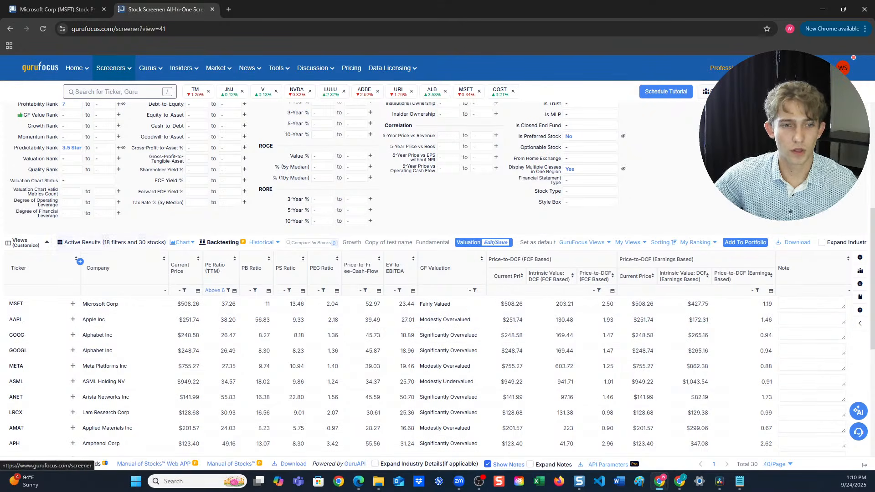
Return to the Active Results view and sort the stocks by ROC (ROIC) (5y Median), first descending and finally ascending
{"action": "left_click", "coordinate": [112, 242]}
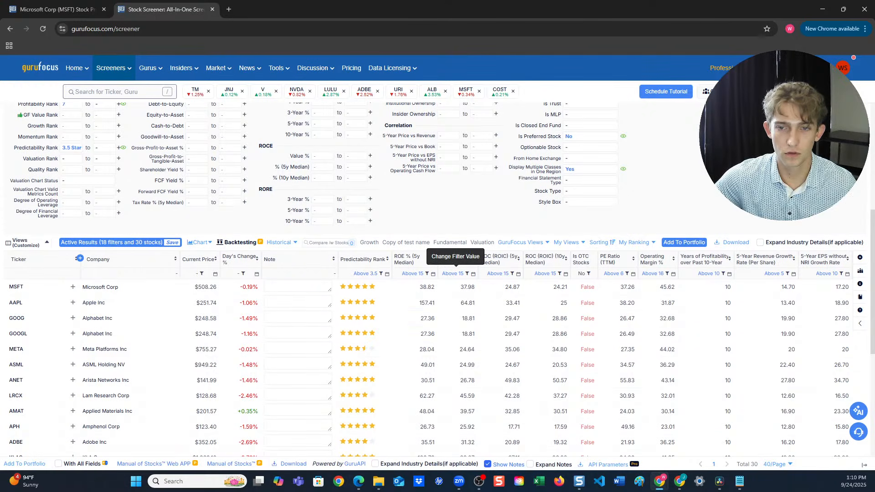
{"action": "left_click", "coordinate": [519, 258]}
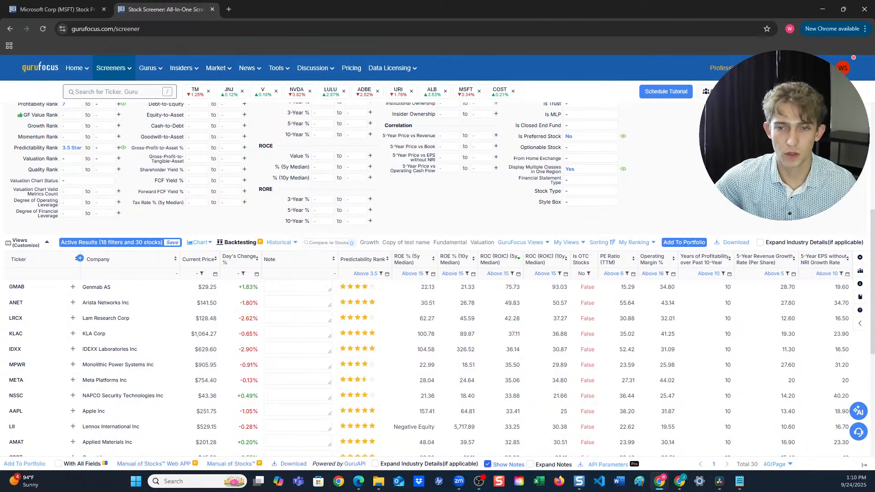
{"action": "left_click", "coordinate": [518, 259]}
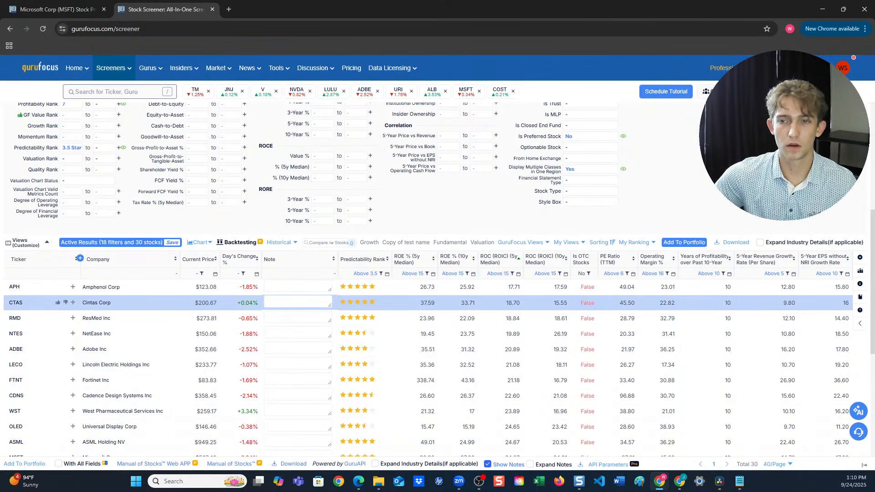
Examine the customized ranking setup, including its rank-by fields, weights, field search and ranking name, and close it without creating a ranking
{"action": "mouse_move", "coordinate": [637, 242]}
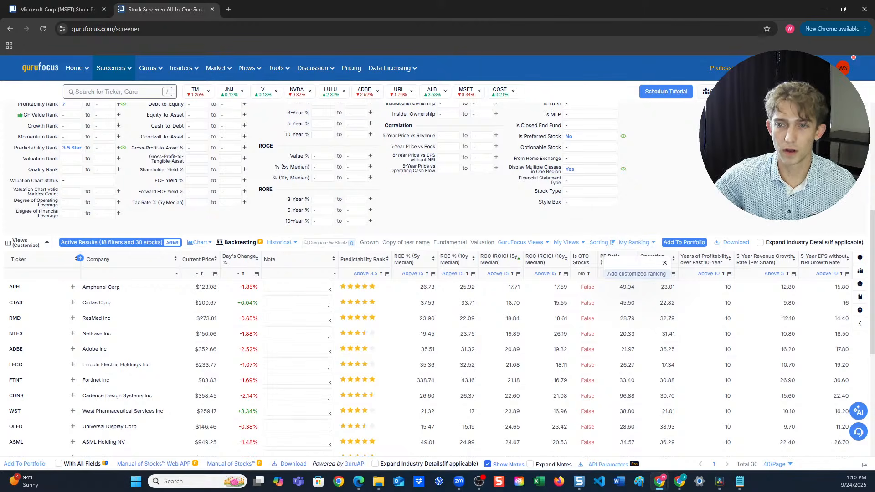
{"action": "left_click", "coordinate": [636, 273]}
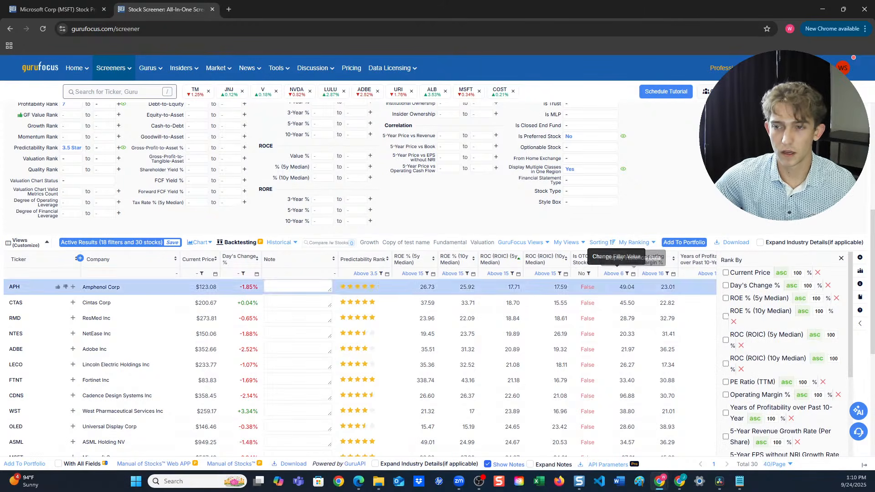
{"action": "scroll", "coordinate": [782, 356], "scroll_direction": "down", "scroll_amount": 5}
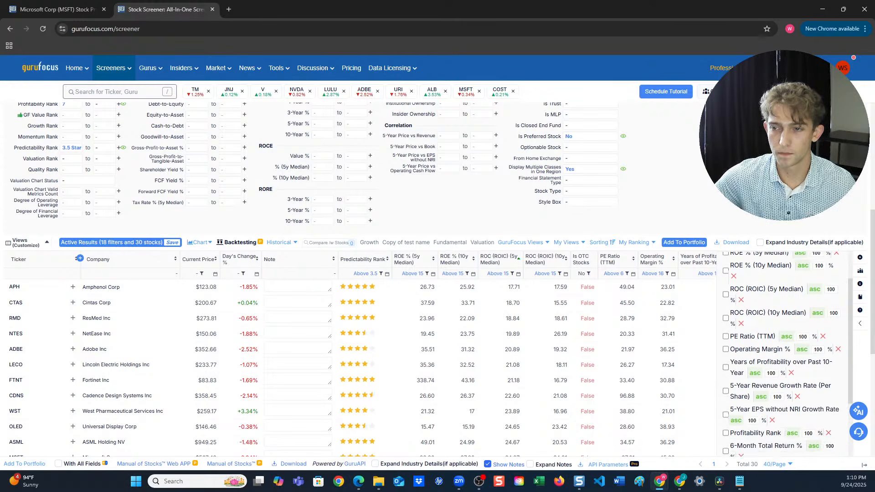
{"action": "scroll", "coordinate": [782, 355], "scroll_direction": "up", "scroll_amount": 4}
{"action": "scroll", "coordinate": [781, 355], "scroll_direction": "up", "scroll_amount": 1}
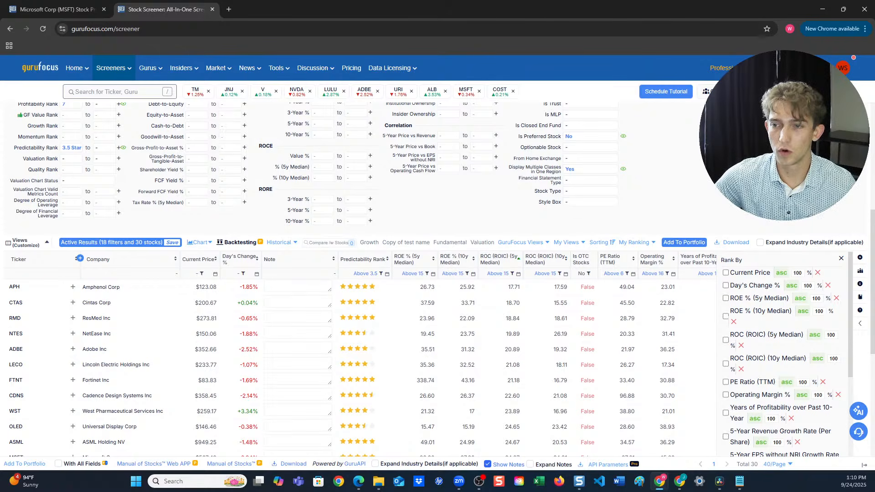
{"action": "scroll", "coordinate": [782, 355], "scroll_direction": "down", "scroll_amount": 3}
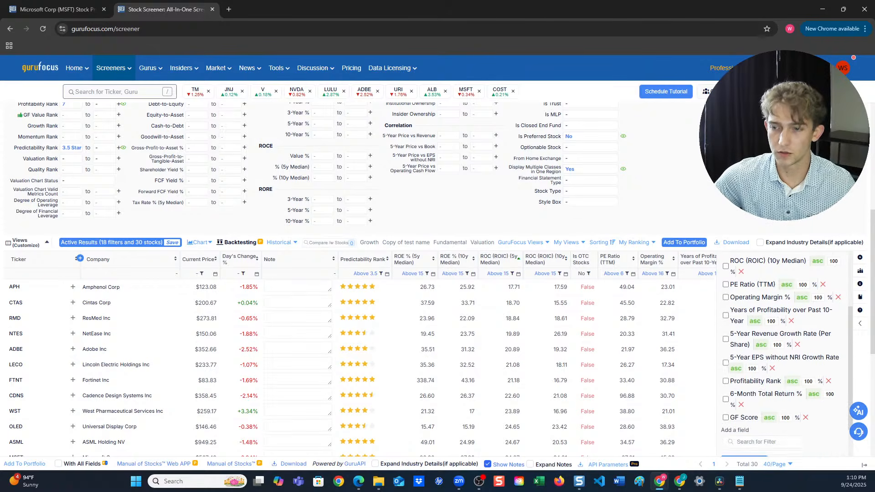
{"action": "scroll", "coordinate": [782, 356], "scroll_direction": "down", "scroll_amount": 1}
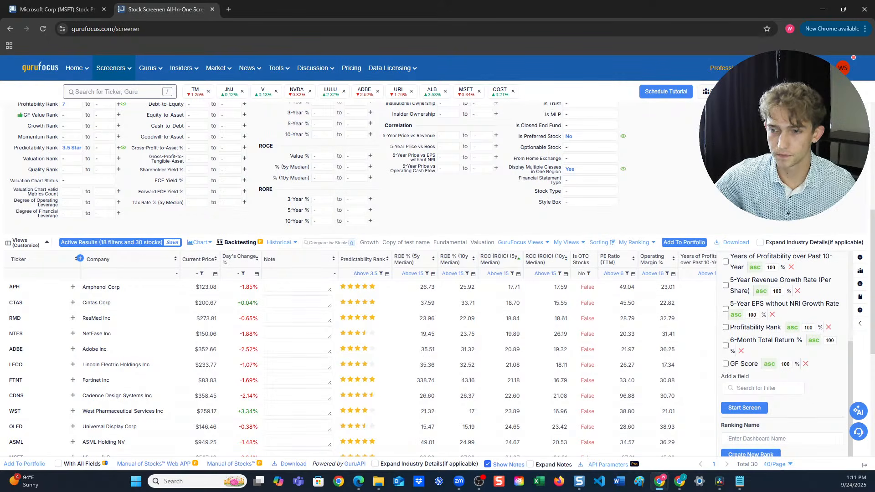
{"action": "left_click", "coordinate": [763, 389]}
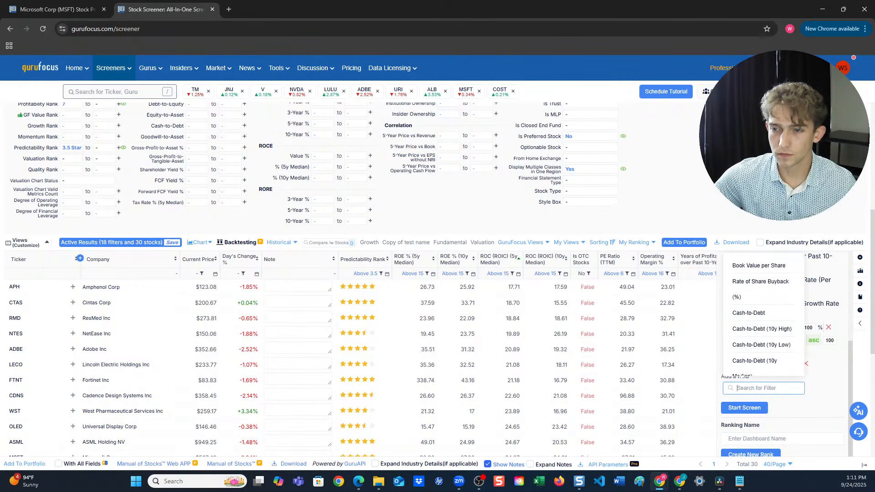
{"action": "left_click", "coordinate": [820, 388]}
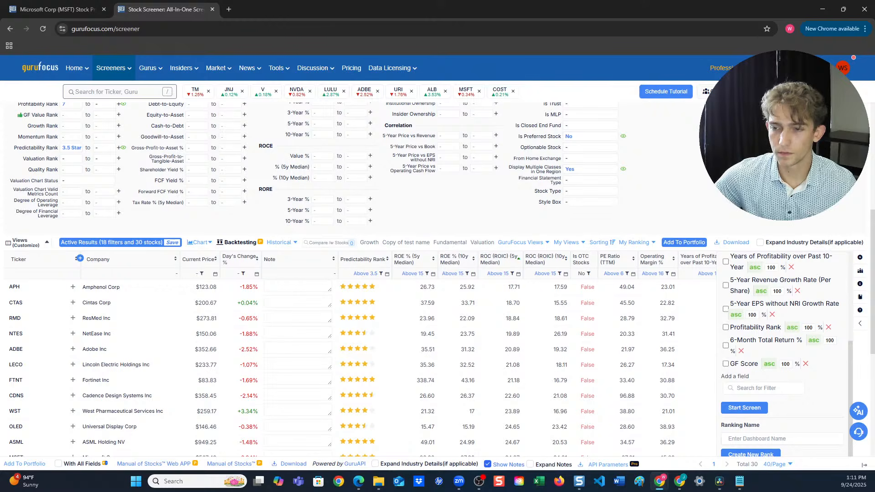
{"action": "scroll", "coordinate": [782, 356], "scroll_direction": "up", "scroll_amount": 5}
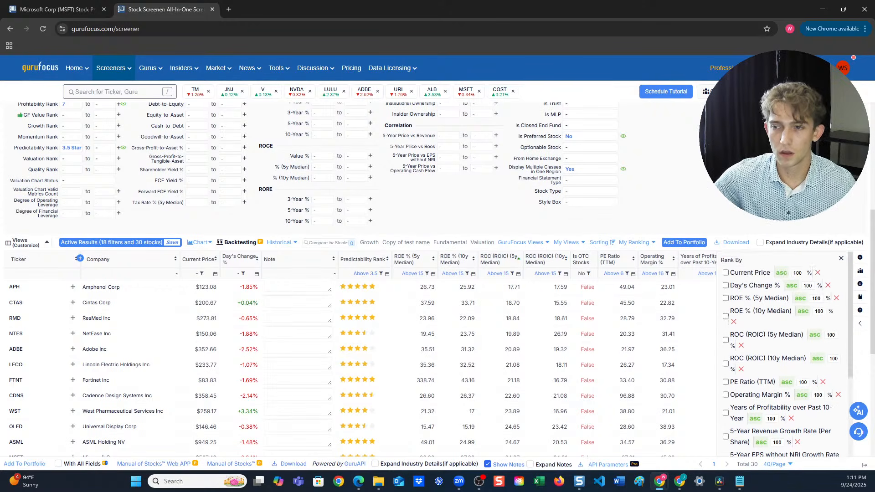
{"action": "left_click", "coordinate": [841, 258]}
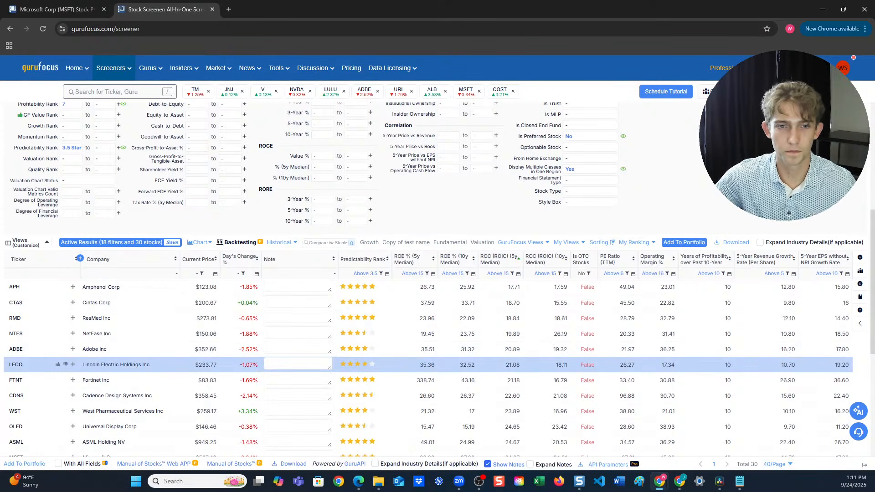
Display the 30 screened stocks as charts, showing each company's GF Score
{"action": "left_click", "coordinate": [199, 242]}
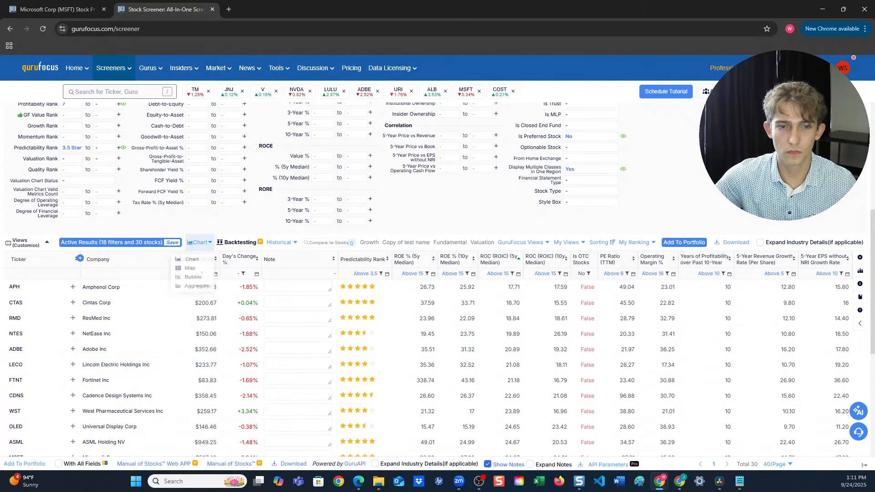
{"action": "left_click", "coordinate": [192, 260]}
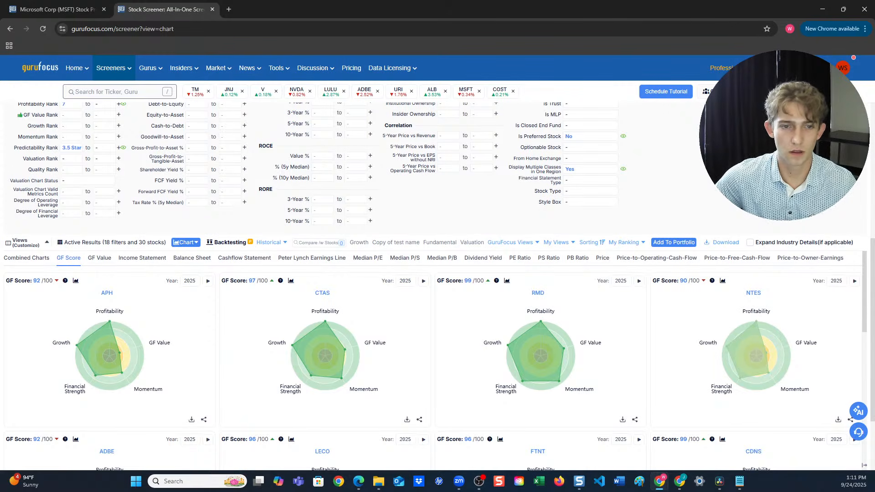
{"action": "left_click", "coordinate": [191, 242]}
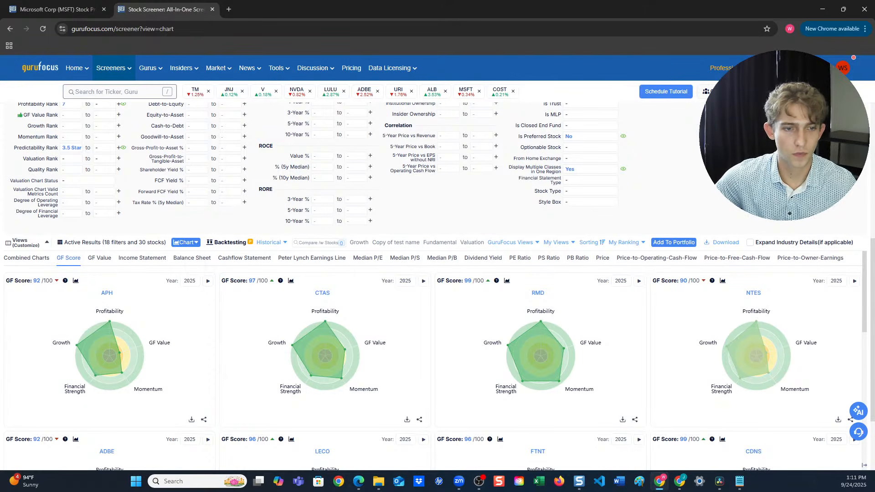
Switch the stock charts to GF Value and look through the companies' price and valuation charts
{"action": "left_click", "coordinate": [100, 258]}
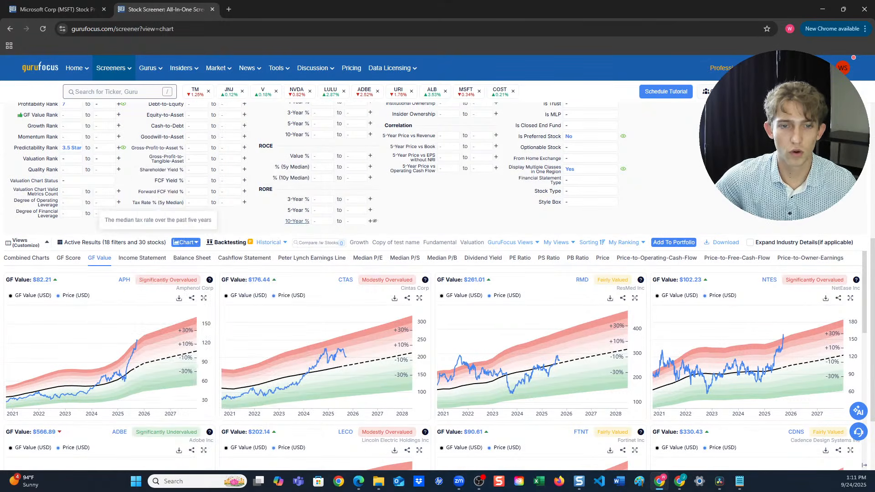
{"action": "mouse_move", "coordinate": [209, 280]}
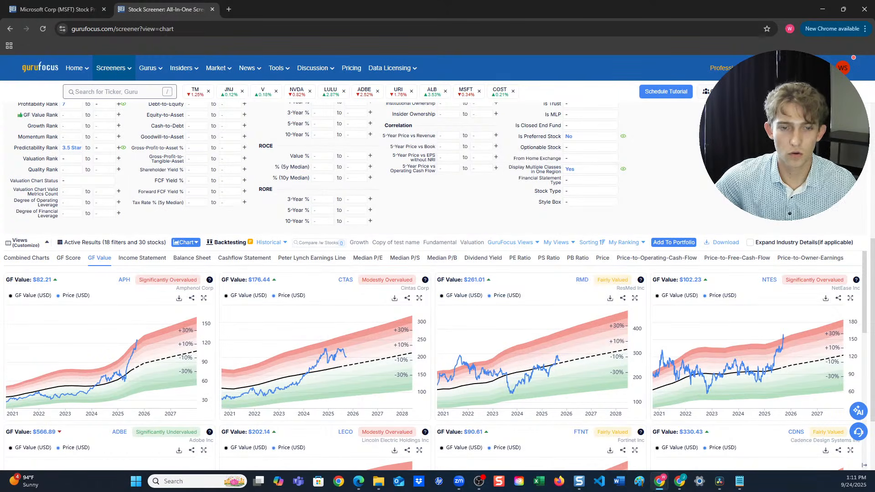
{"action": "scroll", "coordinate": [433, 360], "scroll_direction": "down", "scroll_amount": 2}
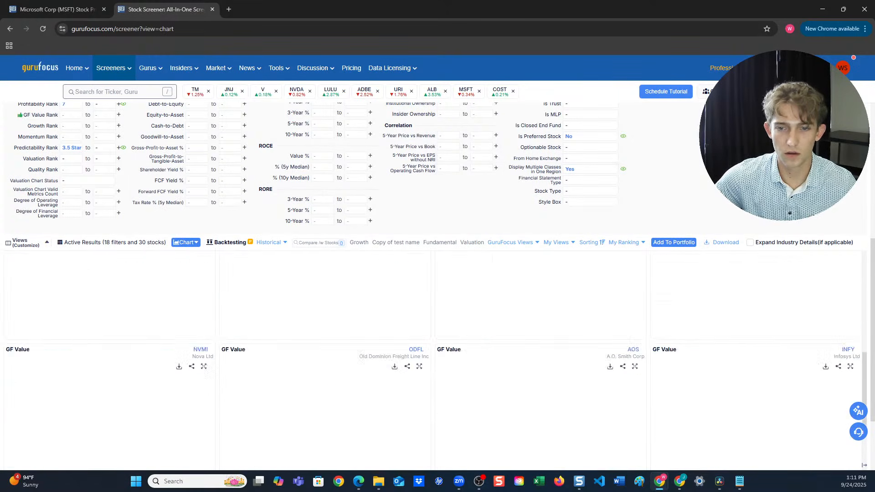
{"action": "scroll", "coordinate": [433, 360], "scroll_direction": "up", "scroll_amount": 2}
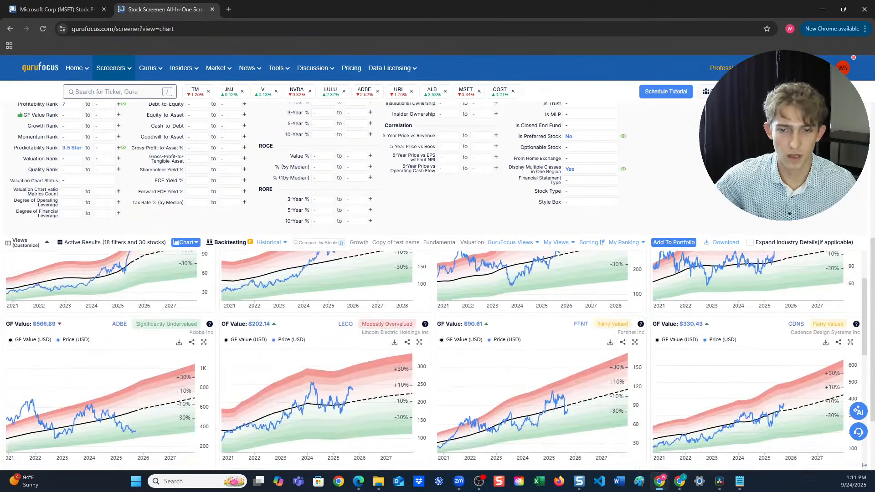
{"action": "scroll", "coordinate": [433, 360], "scroll_direction": "up", "scroll_amount": 2}
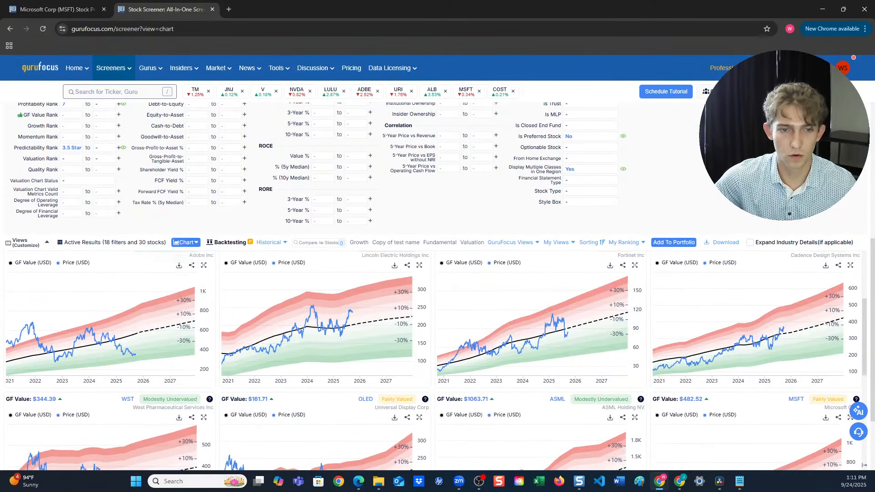
{"action": "mouse_move", "coordinate": [186, 242]}
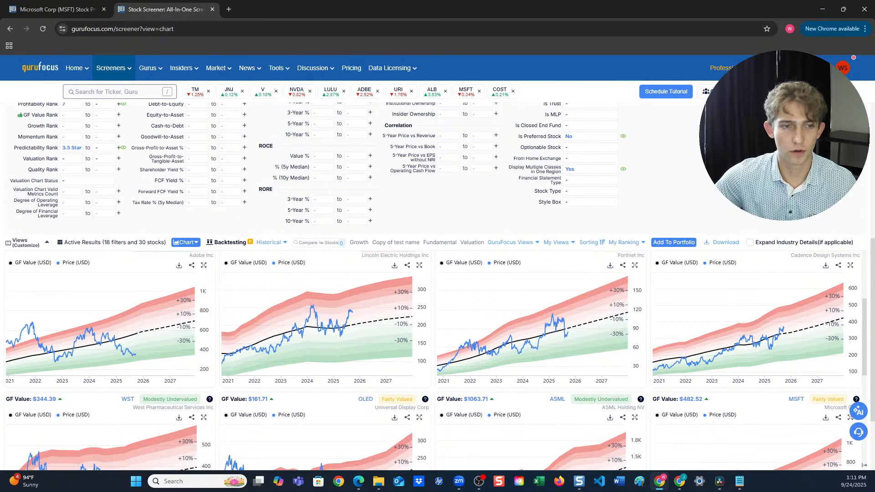
{"action": "scroll", "coordinate": [433, 360], "scroll_direction": "up", "scroll_amount": 3}
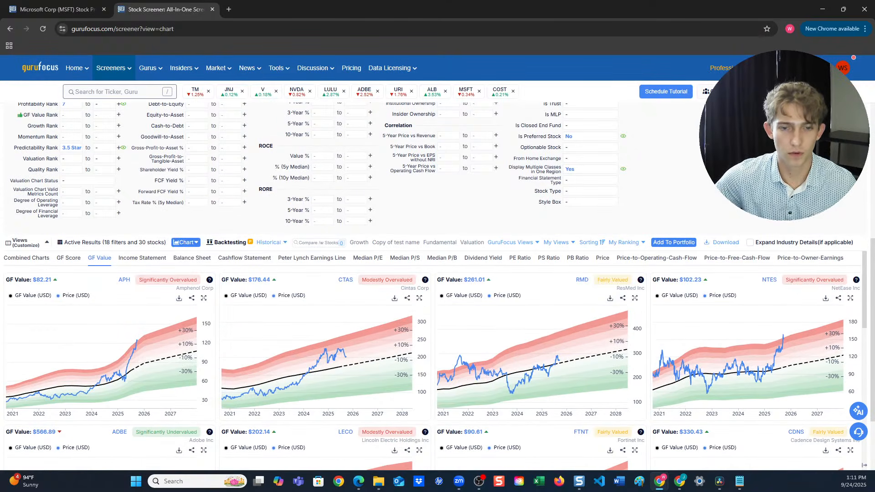
Switch the charts back to GF Score and compare the companies' radar charts
{"action": "left_click", "coordinate": [68, 257]}
{"action": "scroll", "coordinate": [433, 360], "scroll_direction": "down", "scroll_amount": 1}
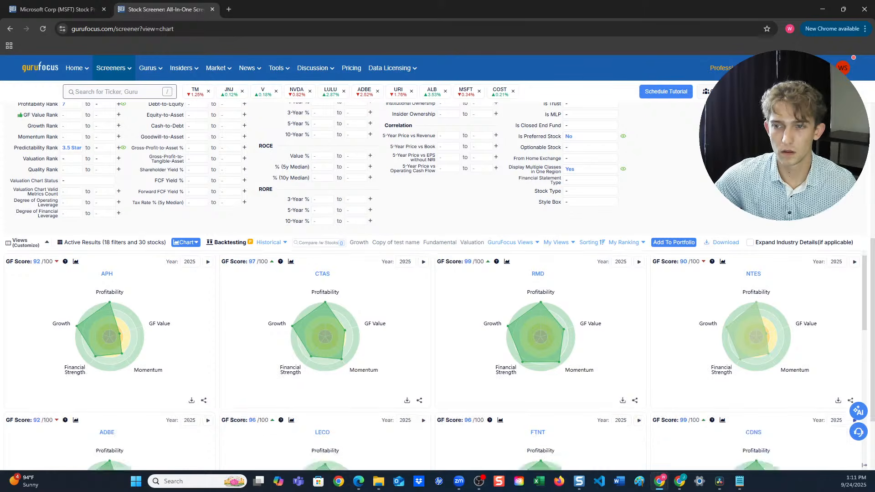
{"action": "scroll", "coordinate": [436, 360], "scroll_direction": "down", "scroll_amount": 10}
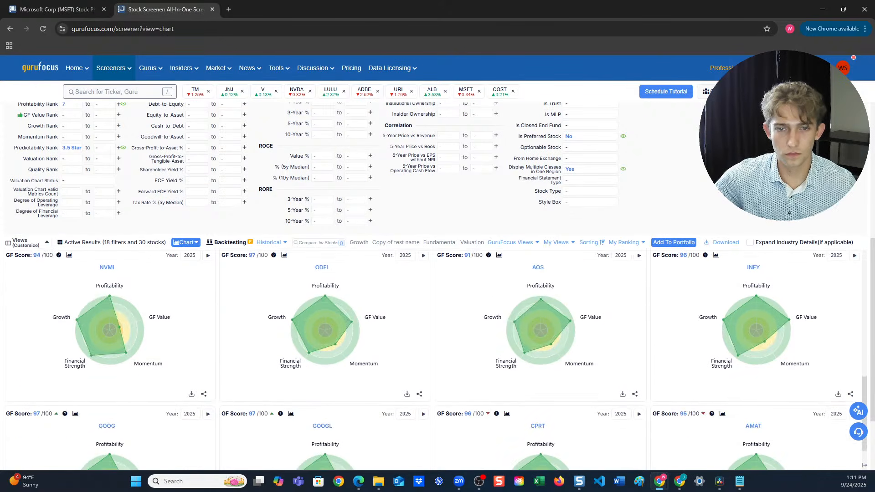
{"action": "scroll", "coordinate": [436, 360], "scroll_direction": "up", "scroll_amount": 10}
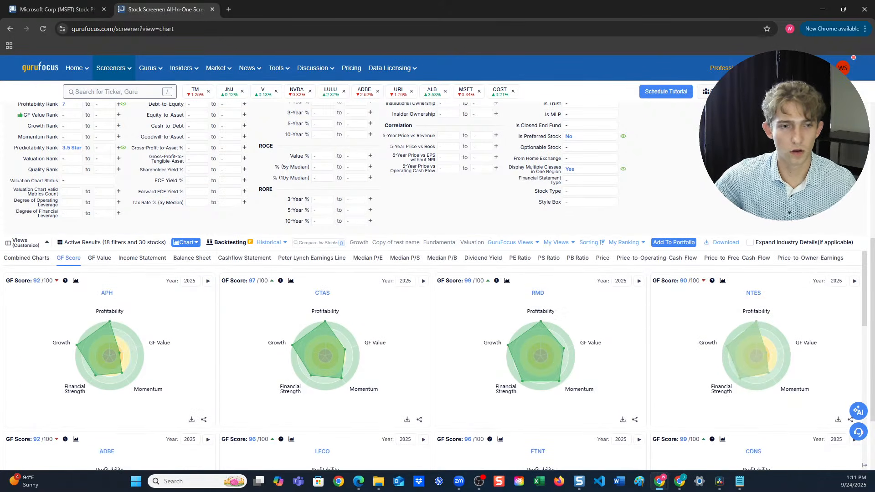
{"action": "scroll", "coordinate": [436, 360], "scroll_direction": "up", "scroll_amount": 4}
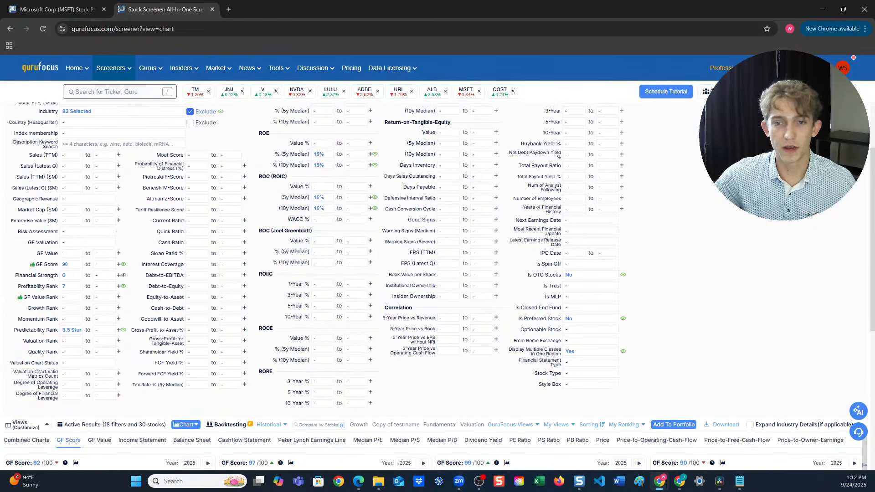
{"action": "scroll", "coordinate": [436, 274], "scroll_direction": "down", "scroll_amount": 3}
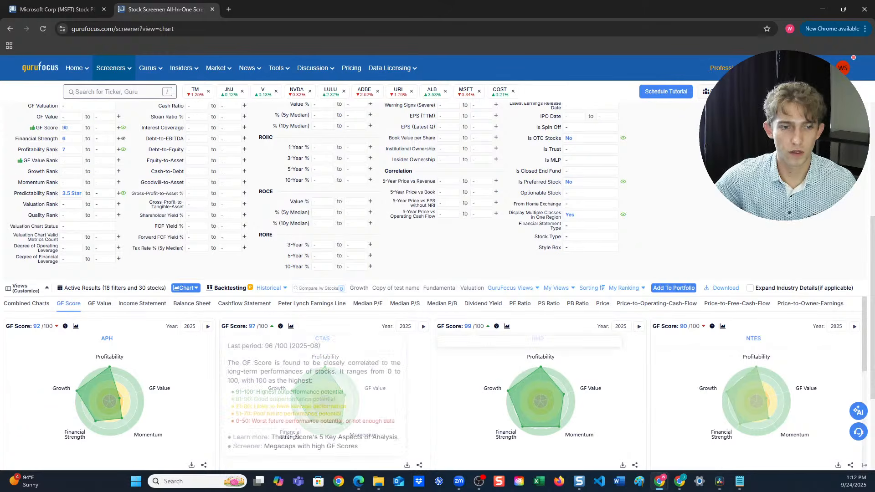
Return to the Active Results table and review the fundamental filters applied to the screen
{"action": "left_click", "coordinate": [112, 288]}
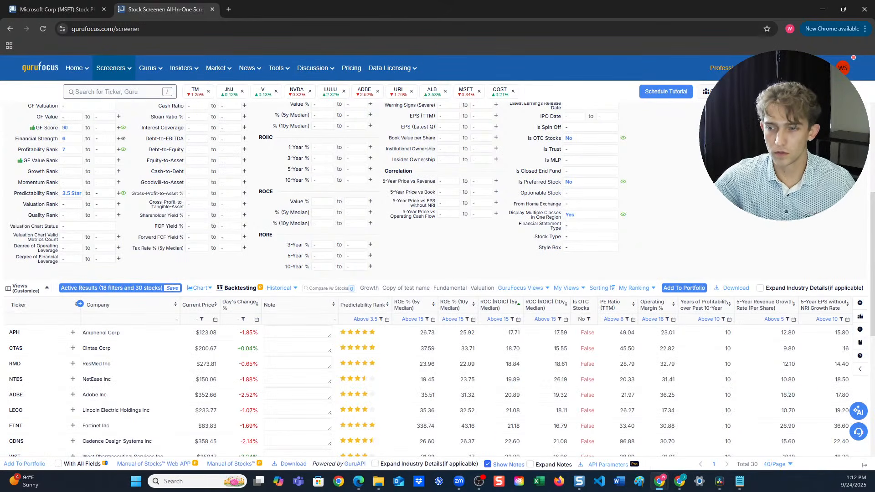
{"action": "scroll", "coordinate": [436, 281], "scroll_direction": "up", "scroll_amount": 1}
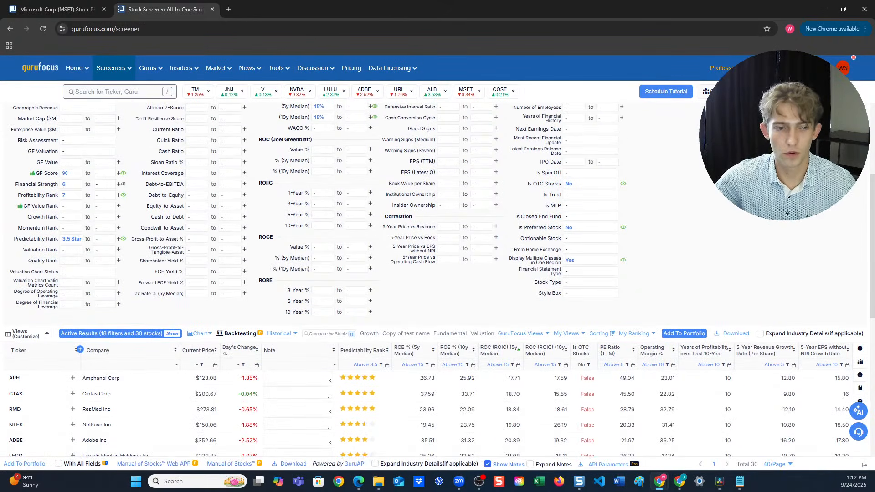
{"action": "scroll", "coordinate": [440, 279], "scroll_direction": "up", "scroll_amount": 1}
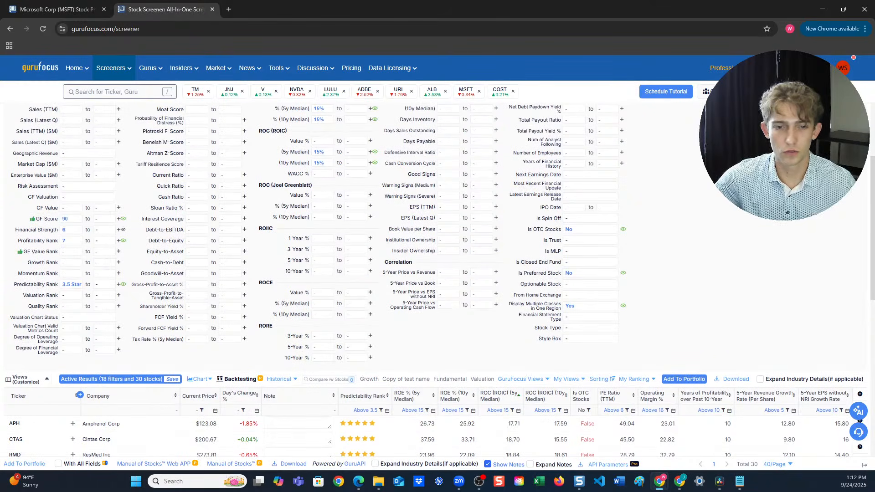
{"action": "scroll", "coordinate": [438, 279], "scroll_direction": "up", "scroll_amount": 3}
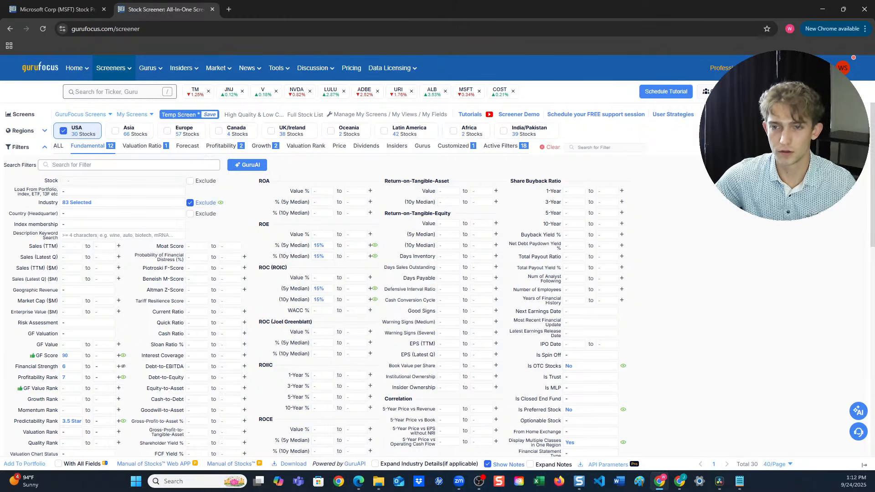
{"action": "scroll", "coordinate": [437, 279], "scroll_direction": "down", "scroll_amount": 2}
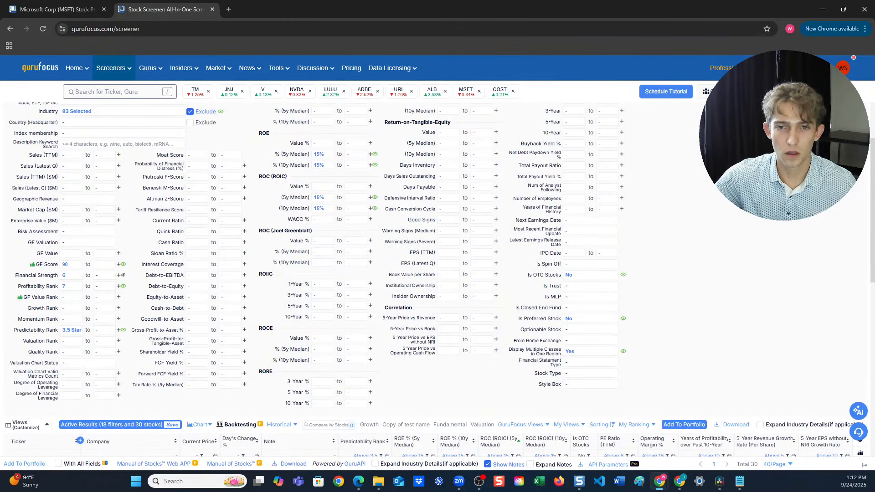
Examine the From and To year options in the historical data screener for ROC (ROIC) (10y Median), and close it without adding a filter
{"action": "left_click", "coordinate": [370, 208]}
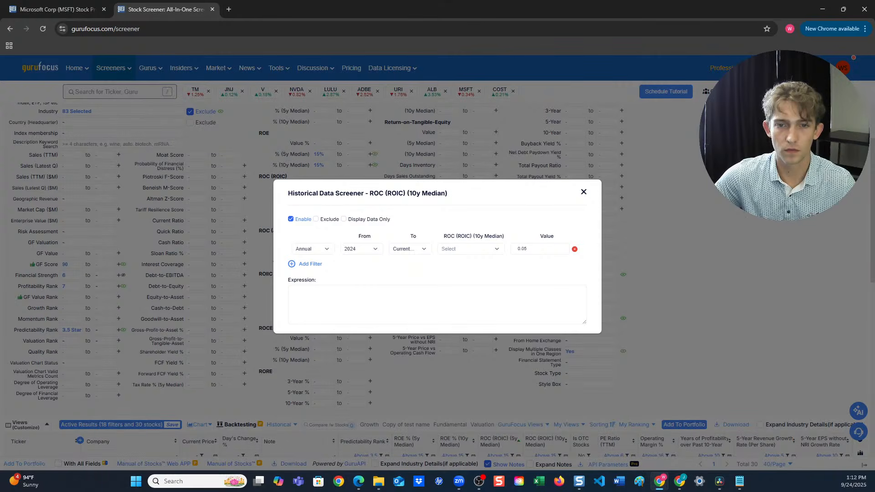
{"action": "left_click", "coordinate": [361, 248]}
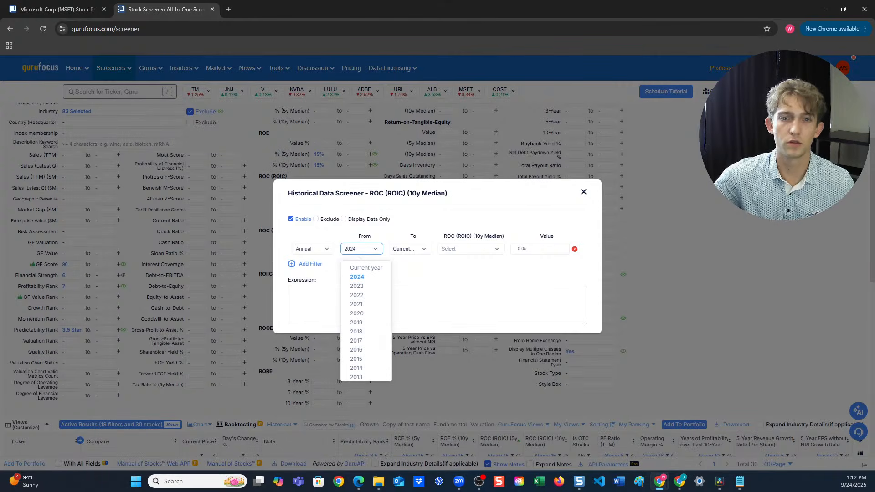
{"action": "left_click", "coordinate": [409, 249]}
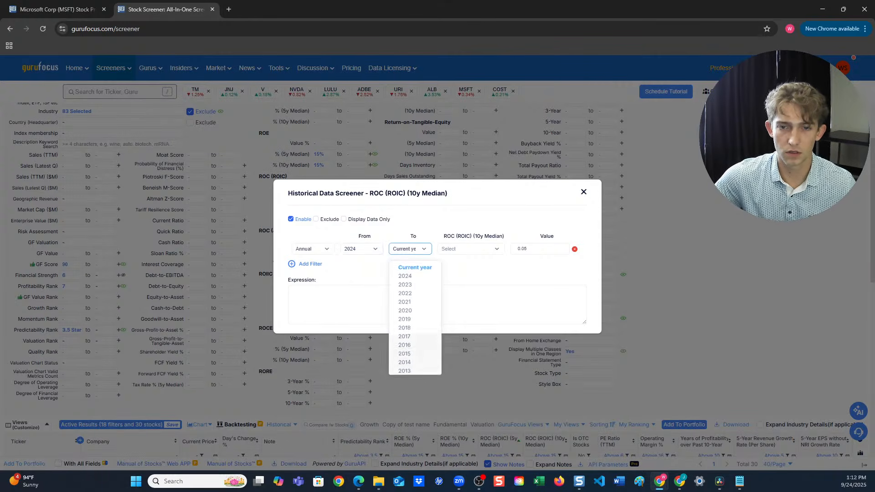
{"action": "left_click", "coordinate": [410, 249]}
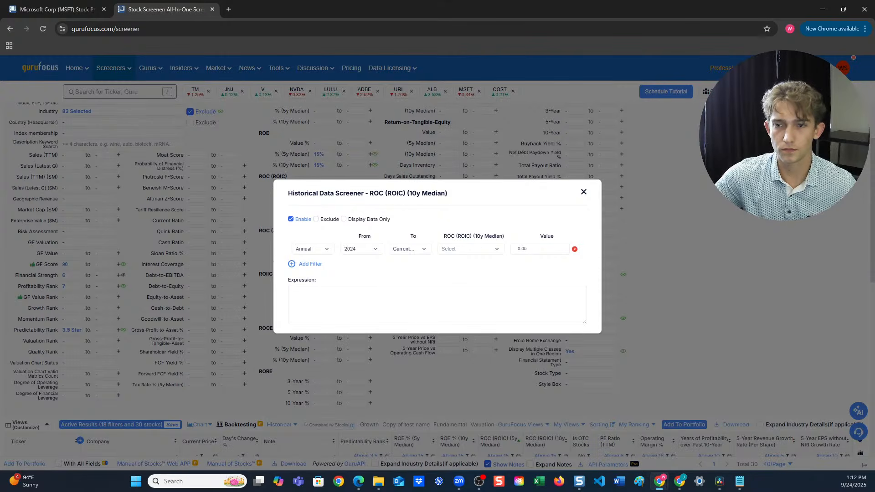
{"action": "left_click", "coordinate": [583, 192]}
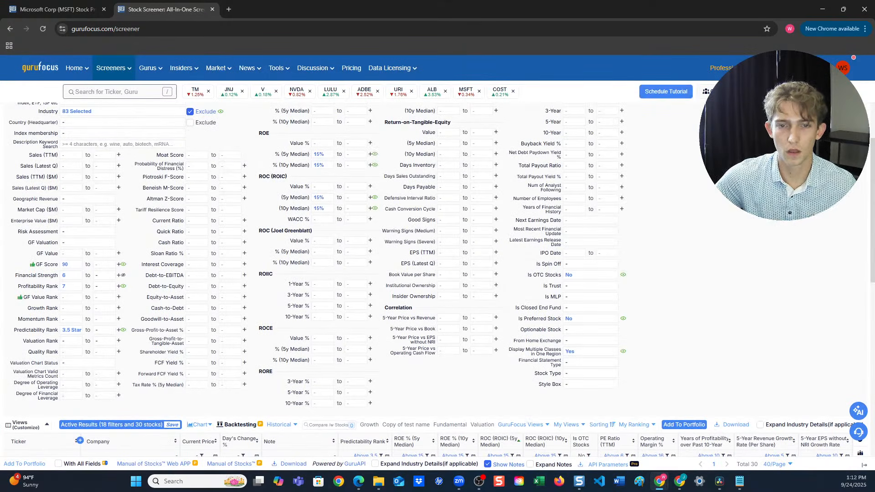
Look over the fundamental filters and the results table once more, and display the Backtesting view
{"action": "scroll", "coordinate": [437, 273], "scroll_direction": "down", "scroll_amount": 2}
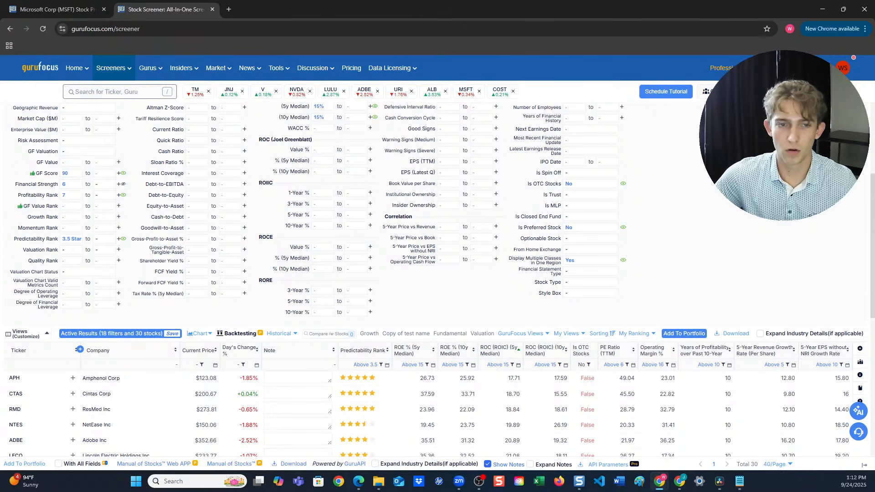
{"action": "scroll", "coordinate": [437, 279], "scroll_direction": "up", "scroll_amount": 1}
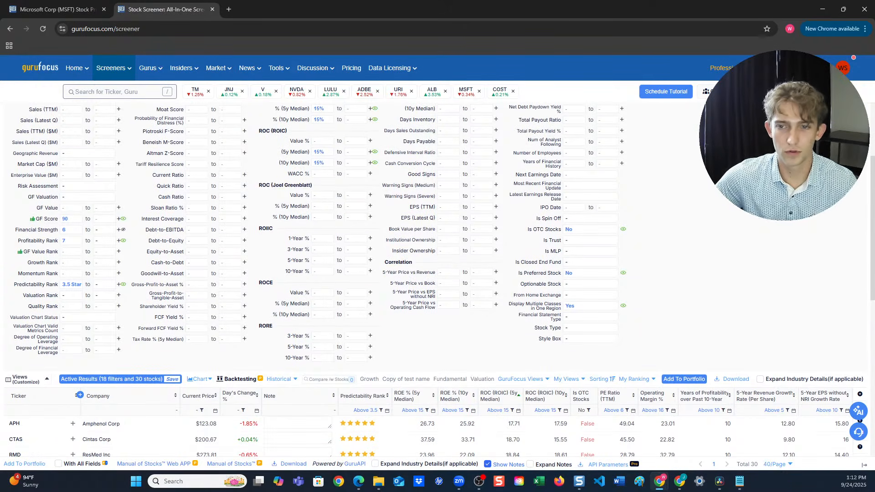
{"action": "scroll", "coordinate": [438, 279], "scroll_direction": "up", "scroll_amount": 1}
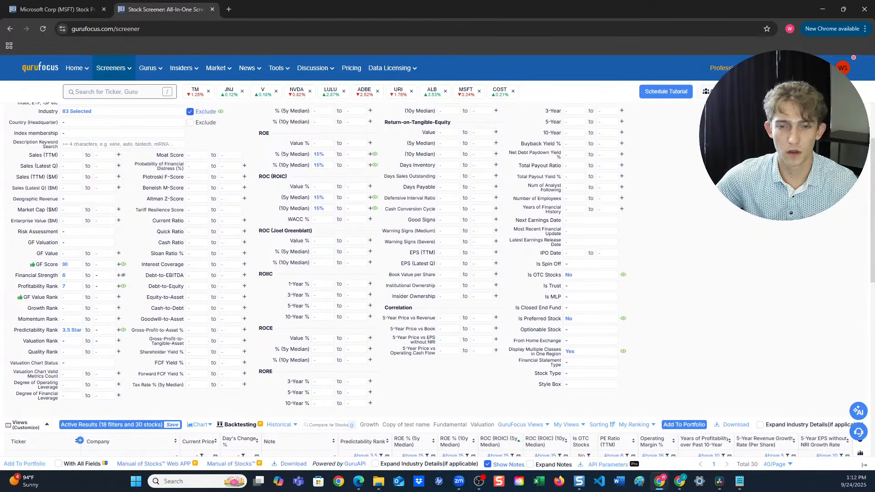
{"action": "scroll", "coordinate": [437, 280], "scroll_direction": "up", "scroll_amount": 2}
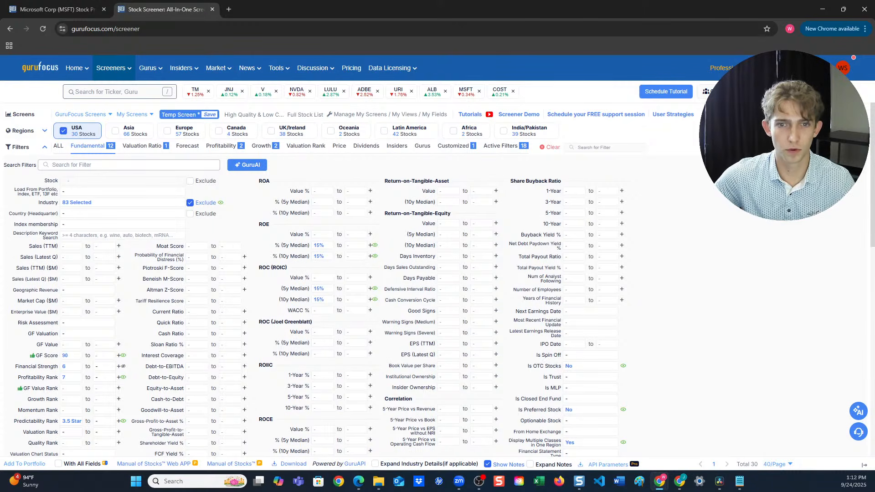
{"action": "scroll", "coordinate": [438, 279], "scroll_direction": "down", "scroll_amount": 3}
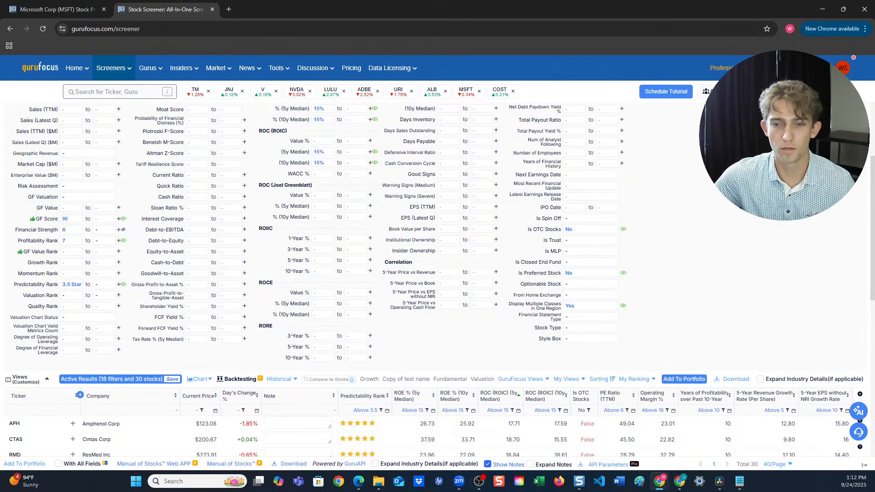
{"action": "scroll", "coordinate": [437, 279], "scroll_direction": "down", "scroll_amount": 1}
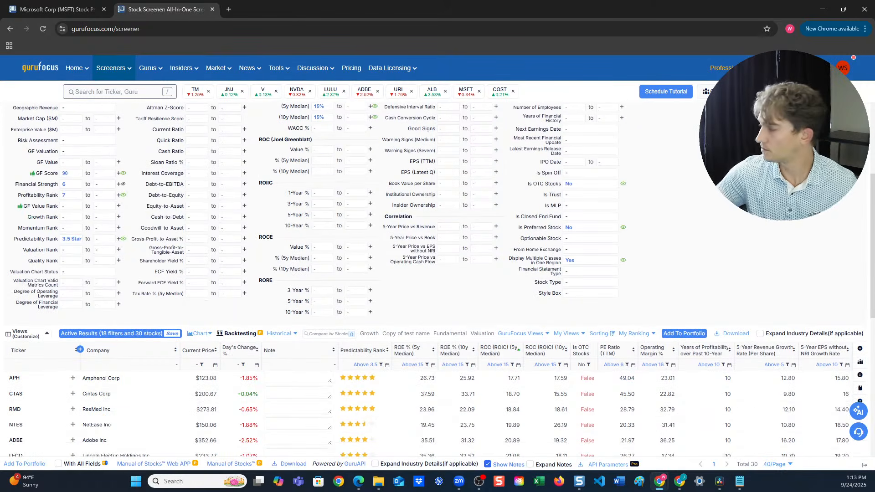
{"action": "scroll", "coordinate": [610, 273], "scroll_direction": "down", "scroll_amount": 2}
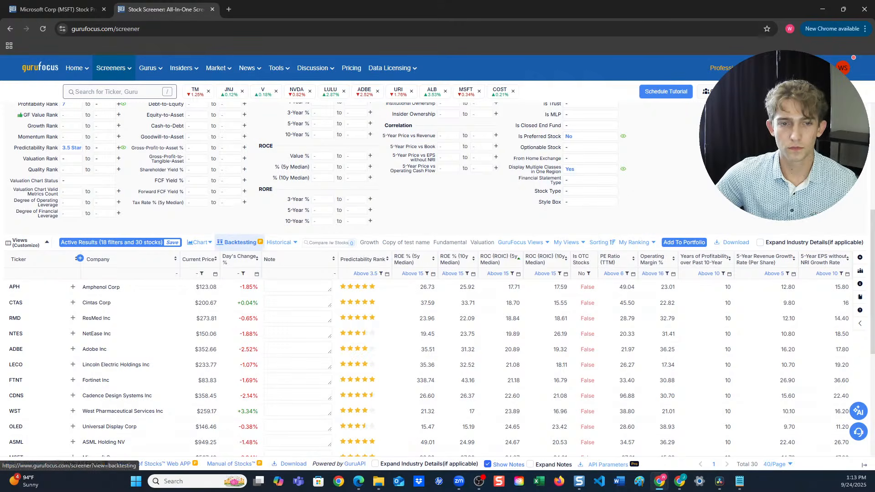
{"action": "left_click", "coordinate": [237, 242]}
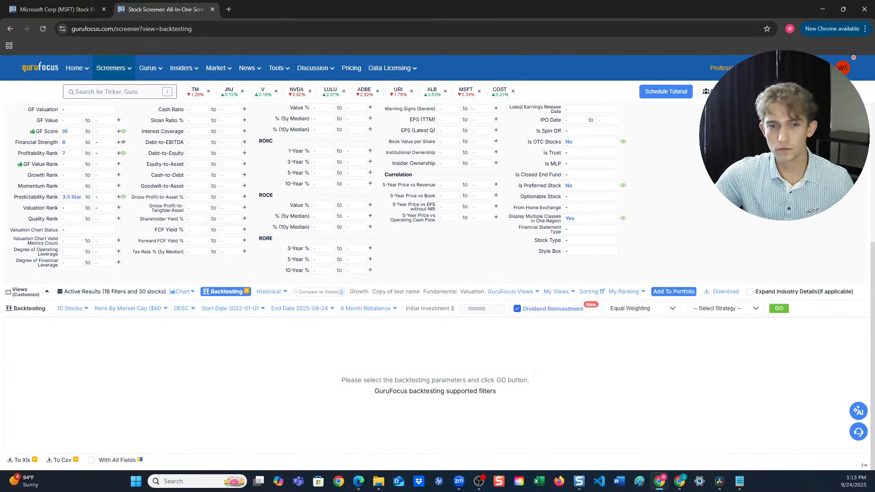
Examine the save options for the modified Temp Screen, including its name field, and close them without saving
{"action": "scroll", "coordinate": [437, 286], "scroll_direction": "up", "scroll_amount": 5}
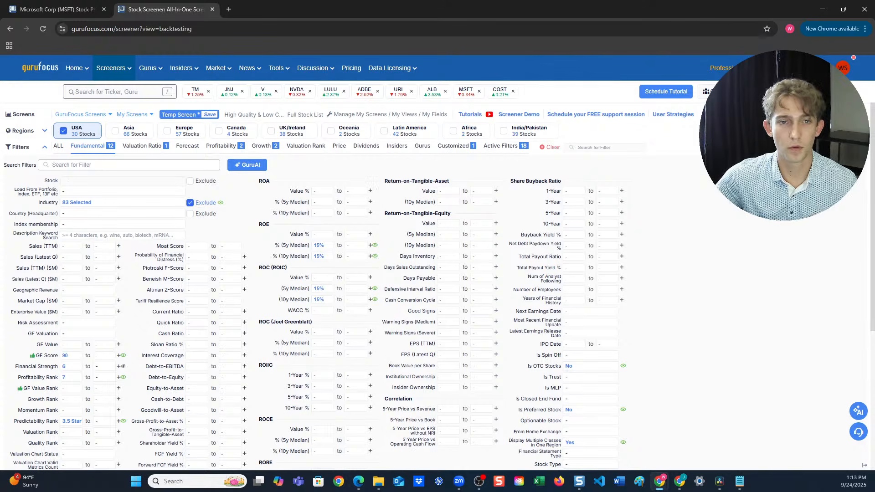
{"action": "left_click", "coordinate": [209, 114]}
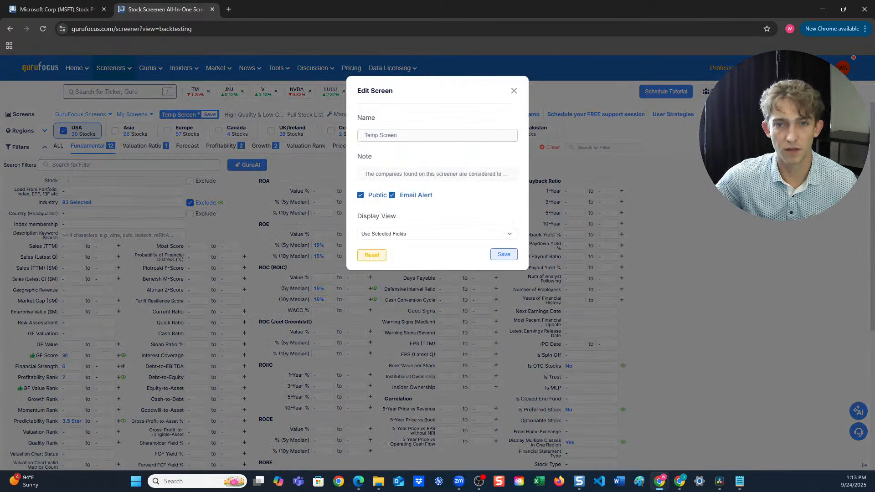
{"action": "triple_click", "coordinate": [381, 135]}
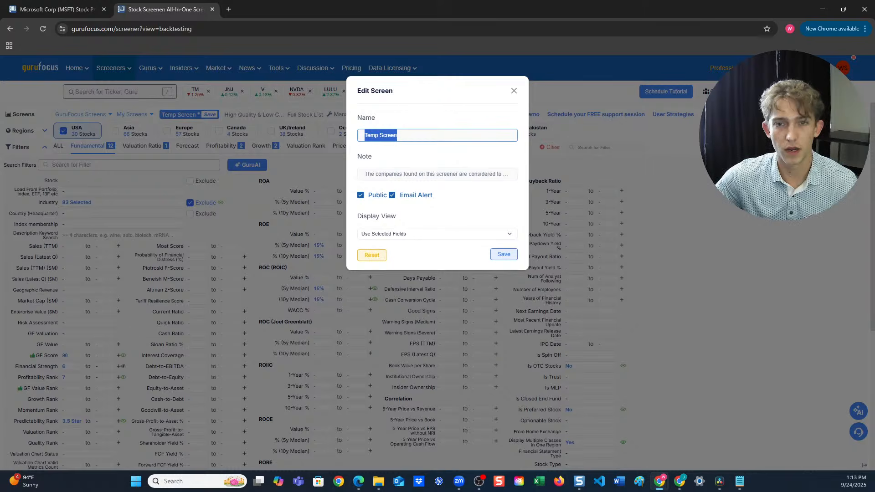
{"action": "left_click", "coordinate": [514, 90]}
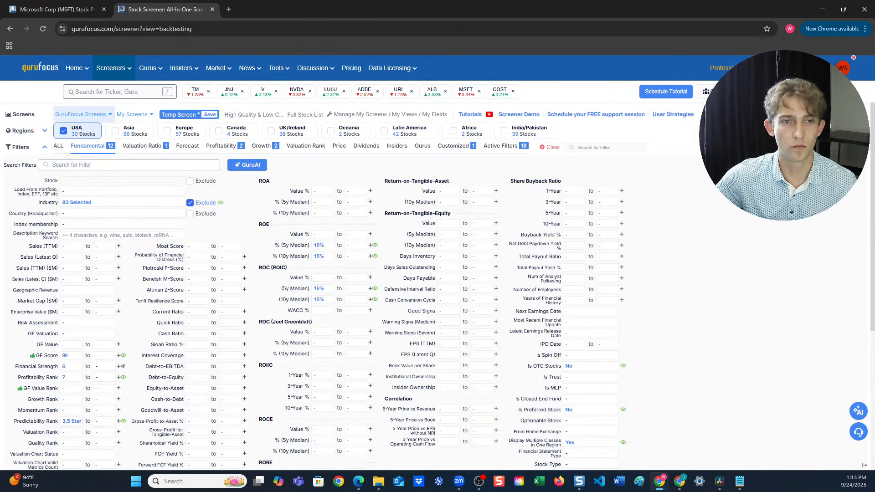
Look through the saved screens in My Screens and the My Screeners list of the site's screener navigation
{"action": "left_click", "coordinate": [132, 114]}
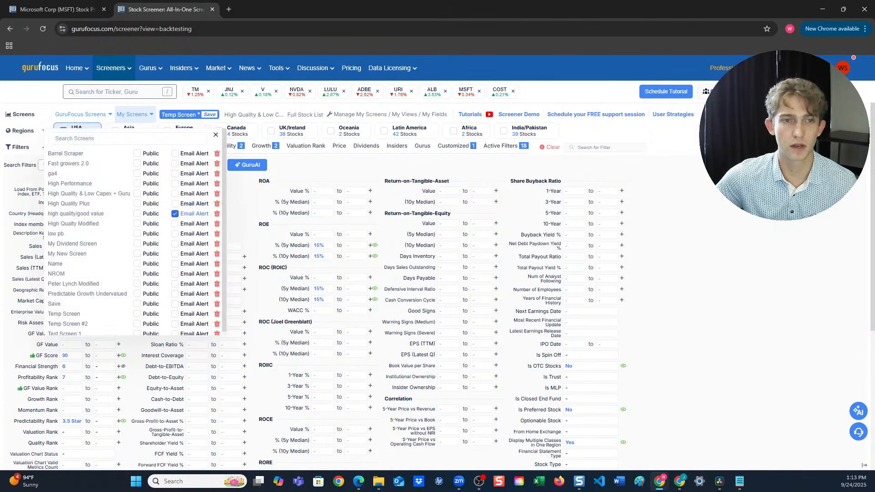
{"action": "mouse_move", "coordinate": [113, 68]}
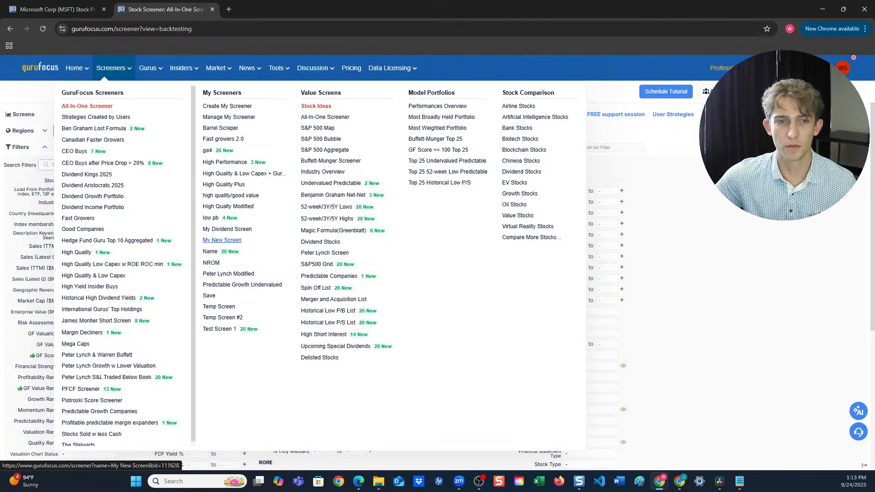
{"action": "mouse_move", "coordinate": [136, 114]}
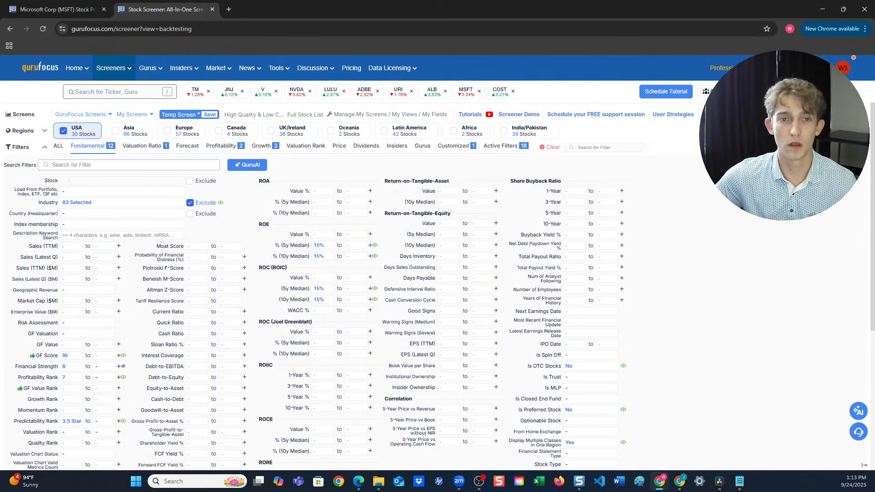
Switch from Backtesting to the Active Results and review the matching companies together with the screen's fundamental filters
{"action": "scroll", "coordinate": [346, 273], "scroll_direction": "down", "scroll_amount": 4}
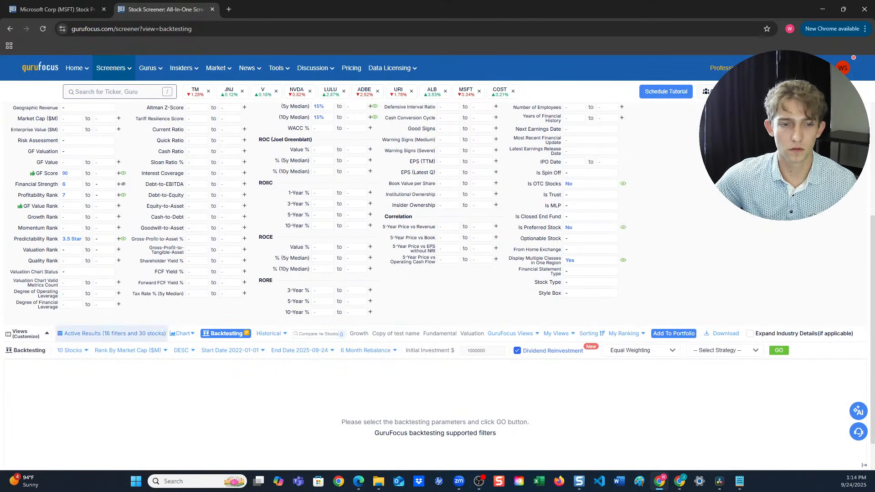
{"action": "left_click", "coordinate": [130, 333]}
{"action": "scroll", "coordinate": [347, 273], "scroll_direction": "down", "scroll_amount": 1}
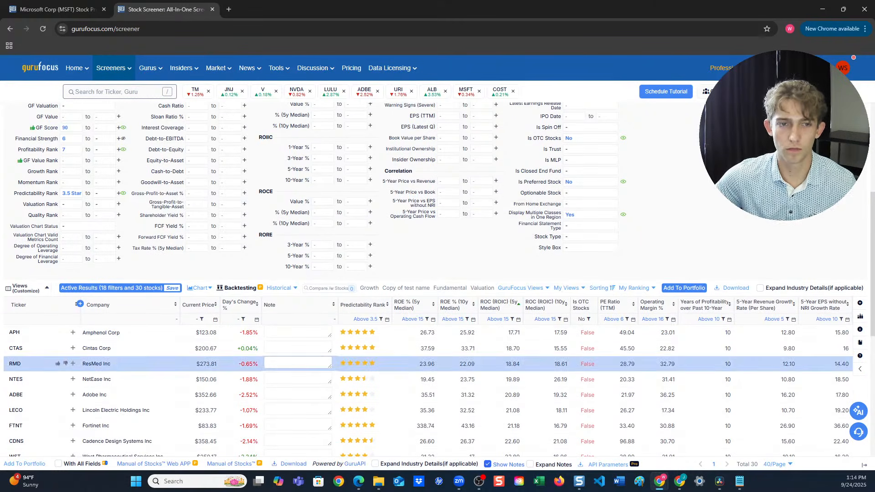
{"action": "scroll", "coordinate": [346, 379], "scroll_direction": "up", "scroll_amount": 2}
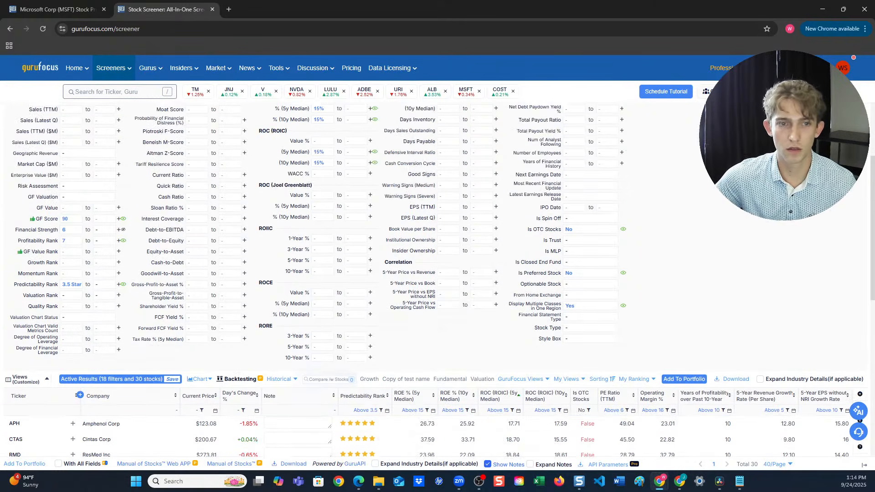
{"action": "scroll", "coordinate": [438, 277], "scroll_direction": "up", "scroll_amount": 2}
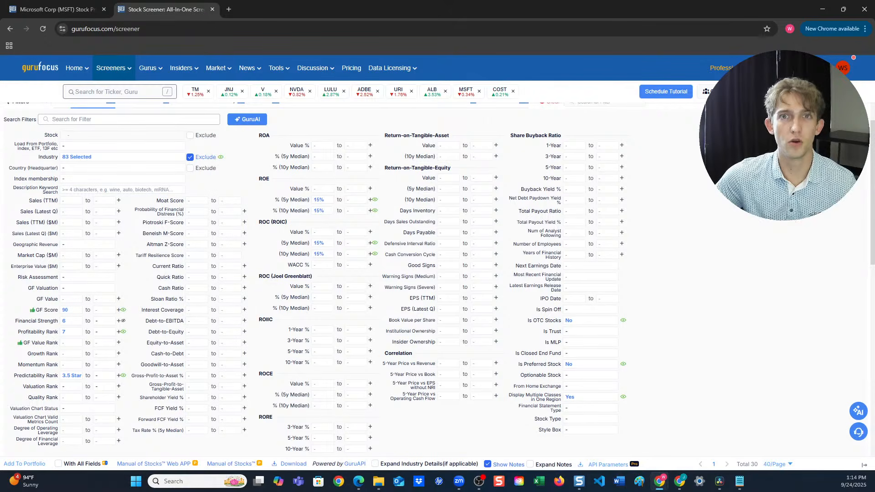
{"action": "scroll", "coordinate": [437, 278], "scroll_direction": "up", "scroll_amount": 1}
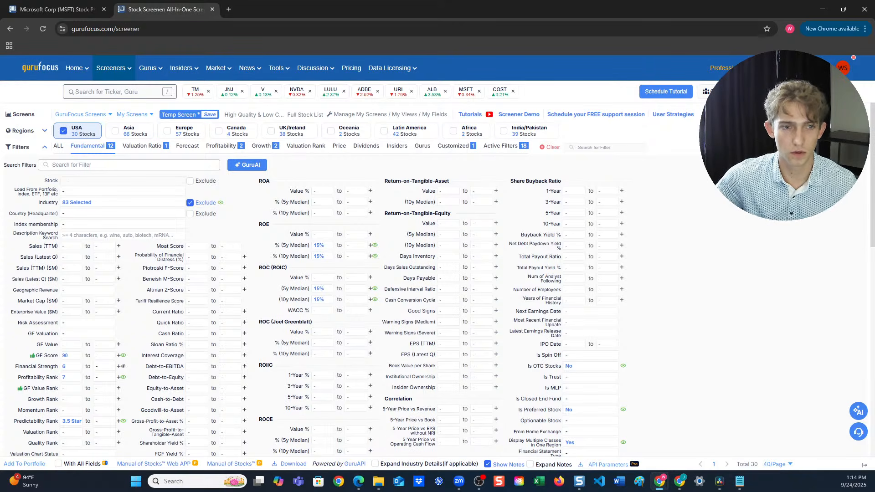
{"action": "scroll", "coordinate": [437, 273], "scroll_direction": "down", "scroll_amount": 4}
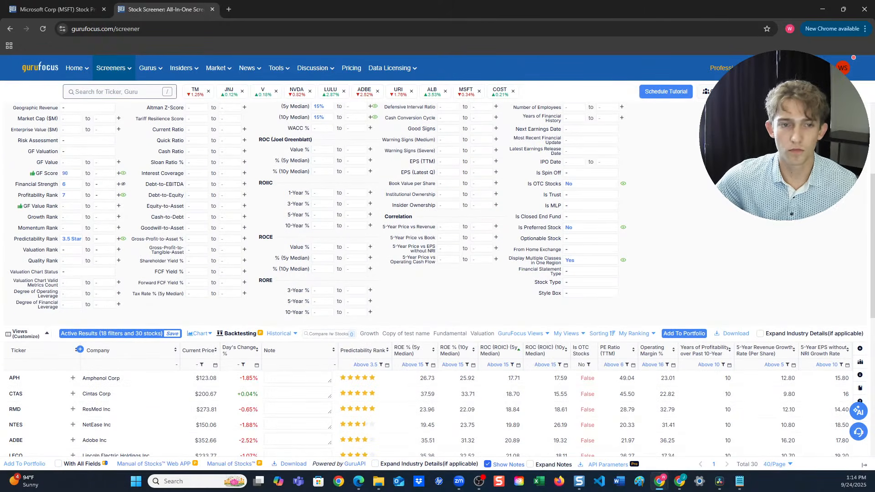
{"action": "scroll", "coordinate": [437, 273], "scroll_direction": "up", "scroll_amount": 3}
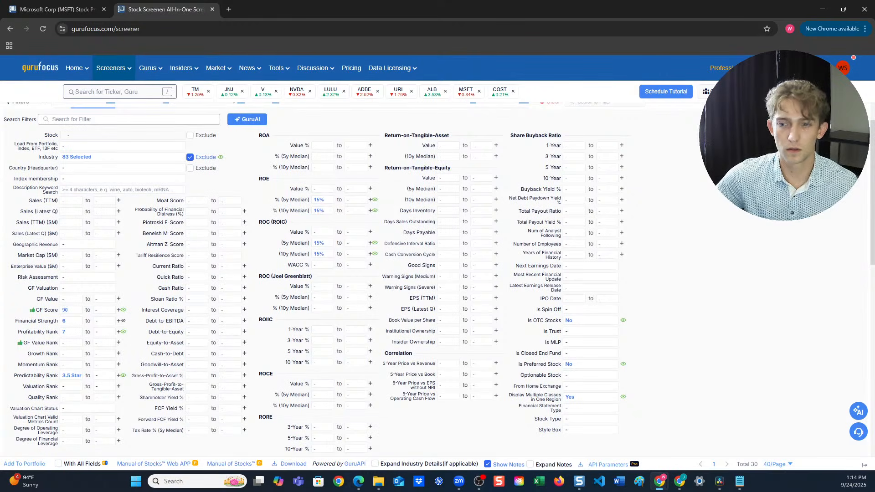
Generate GuruAI filters from the example "Large cap stocks with low P/E ratios and high dividend yields" and run them, clearing the existing filters
{"action": "scroll", "coordinate": [437, 273], "scroll_direction": "up", "scroll_amount": 1}
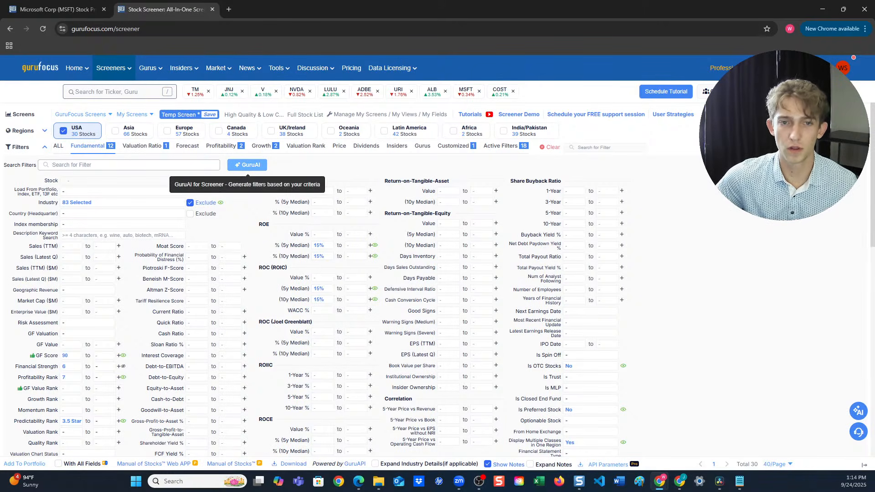
{"action": "left_click", "coordinate": [247, 165]}
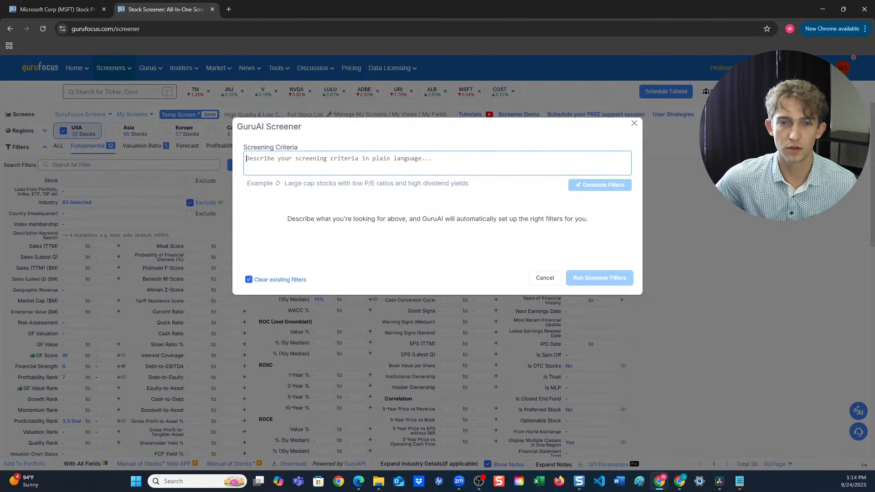
{"action": "left_click", "coordinate": [377, 184]}
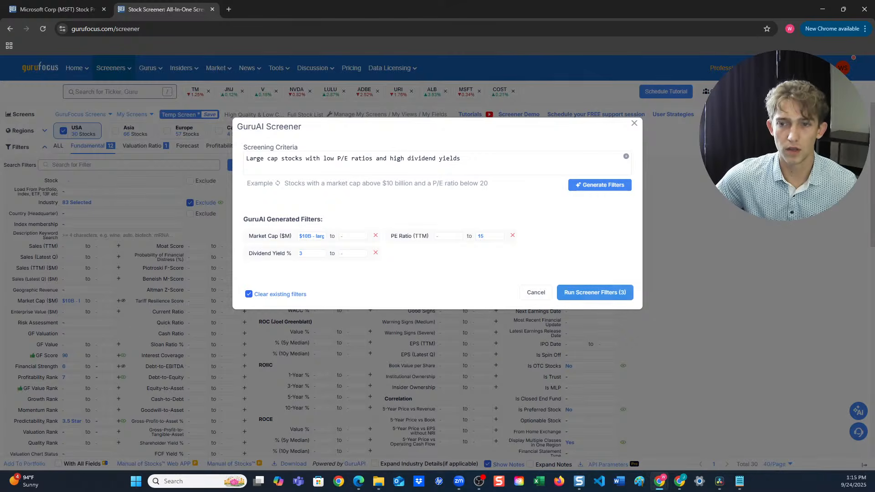
{"action": "left_click", "coordinate": [595, 292]}
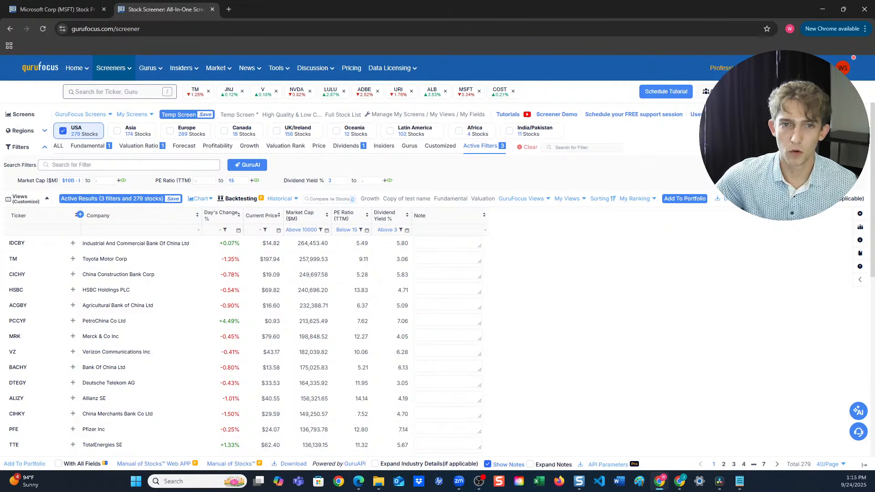
View the GuruAI chatbot's introduction and example questions, then check the new Temp Screen's save options and close them without saving
{"action": "left_click", "coordinate": [858, 411]}
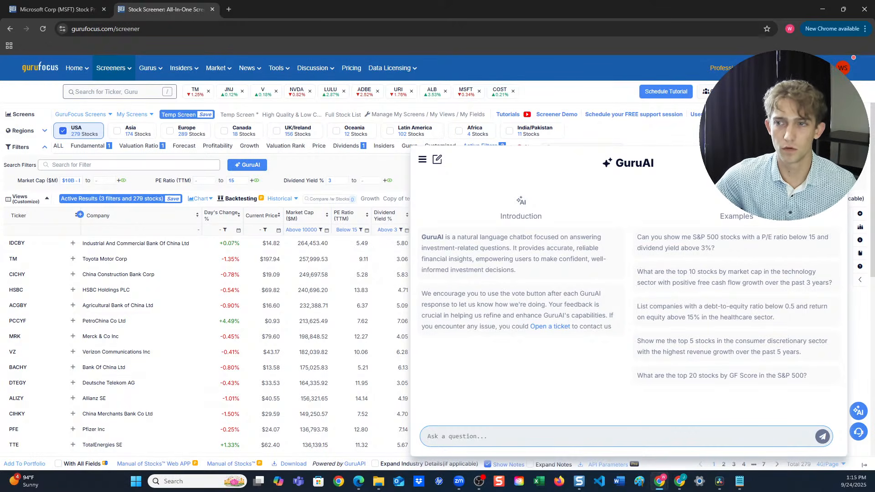
{"action": "left_click", "coordinate": [835, 159]}
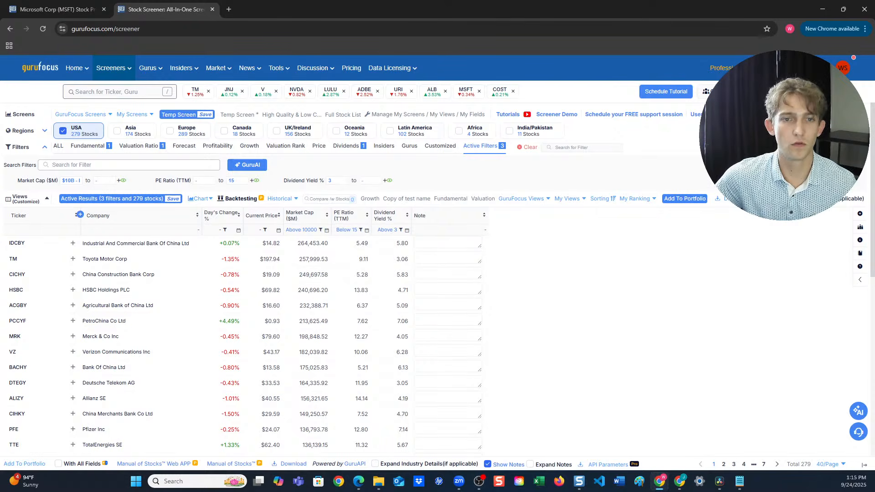
{"action": "left_click", "coordinate": [205, 115]}
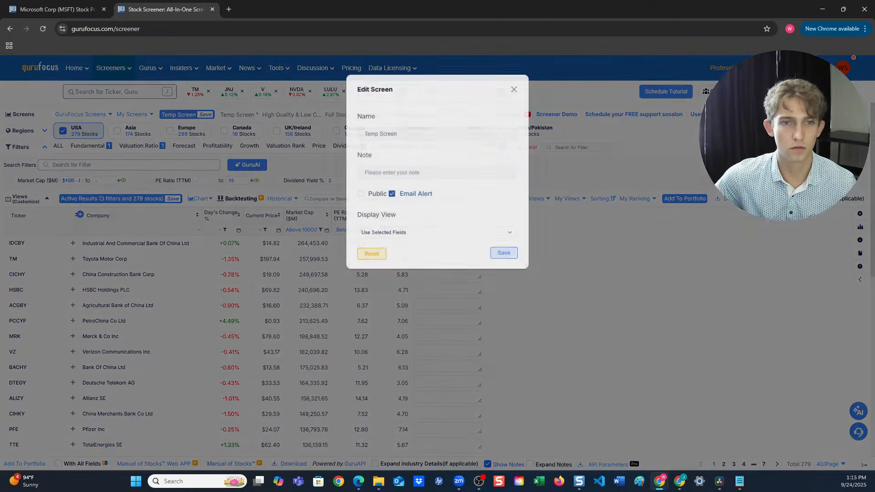
{"action": "key", "text": "Escape"}
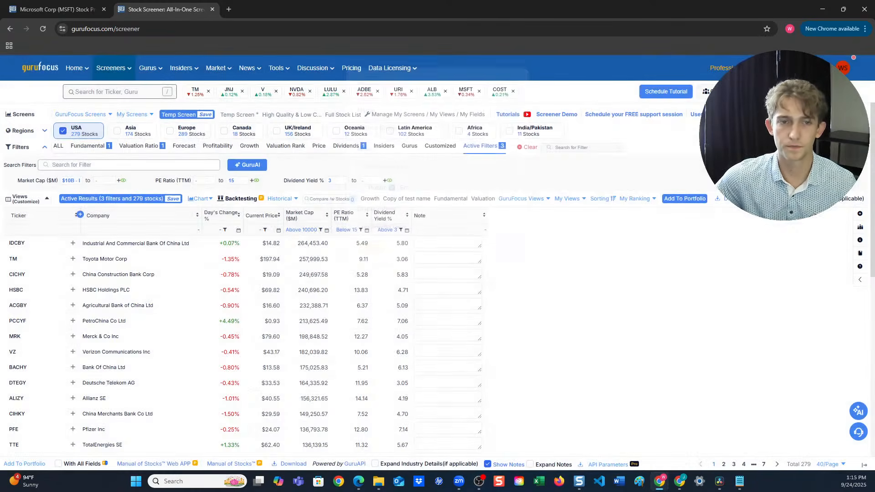